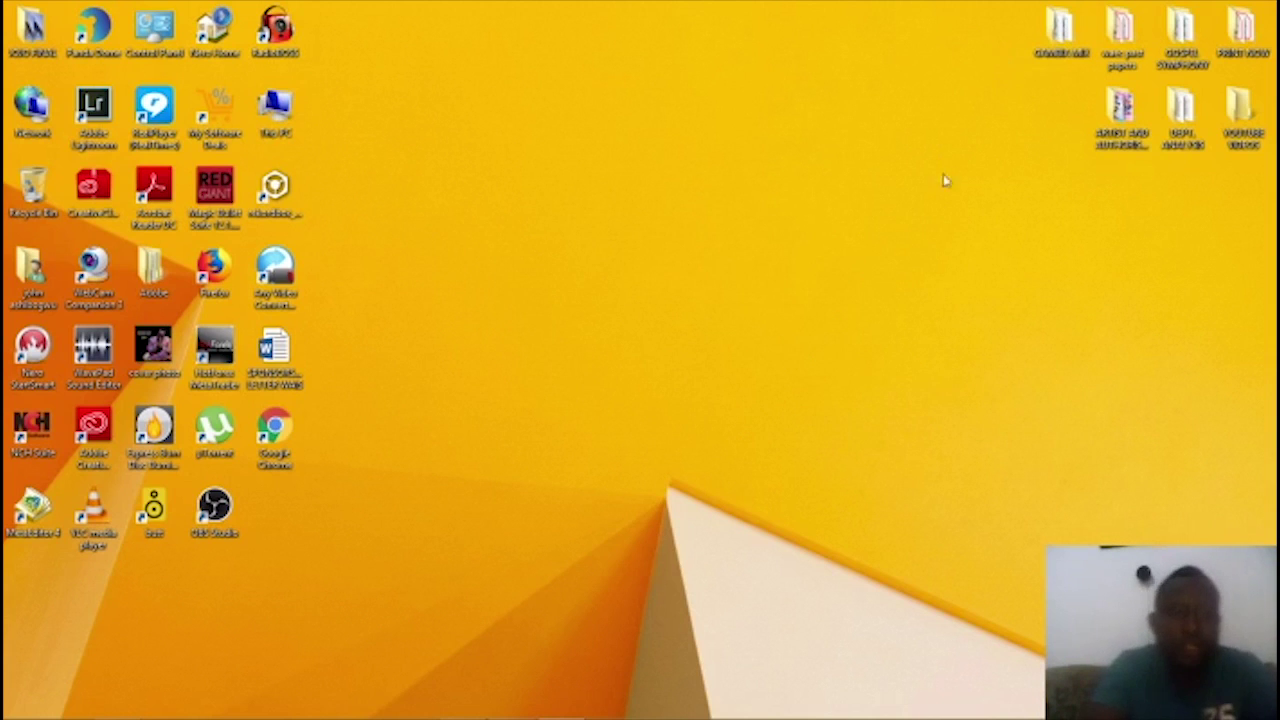
# Open Chrome, go to profreehost.com and open the registration page for a free hosting account.
pyautogui.moveTo(680, 716)
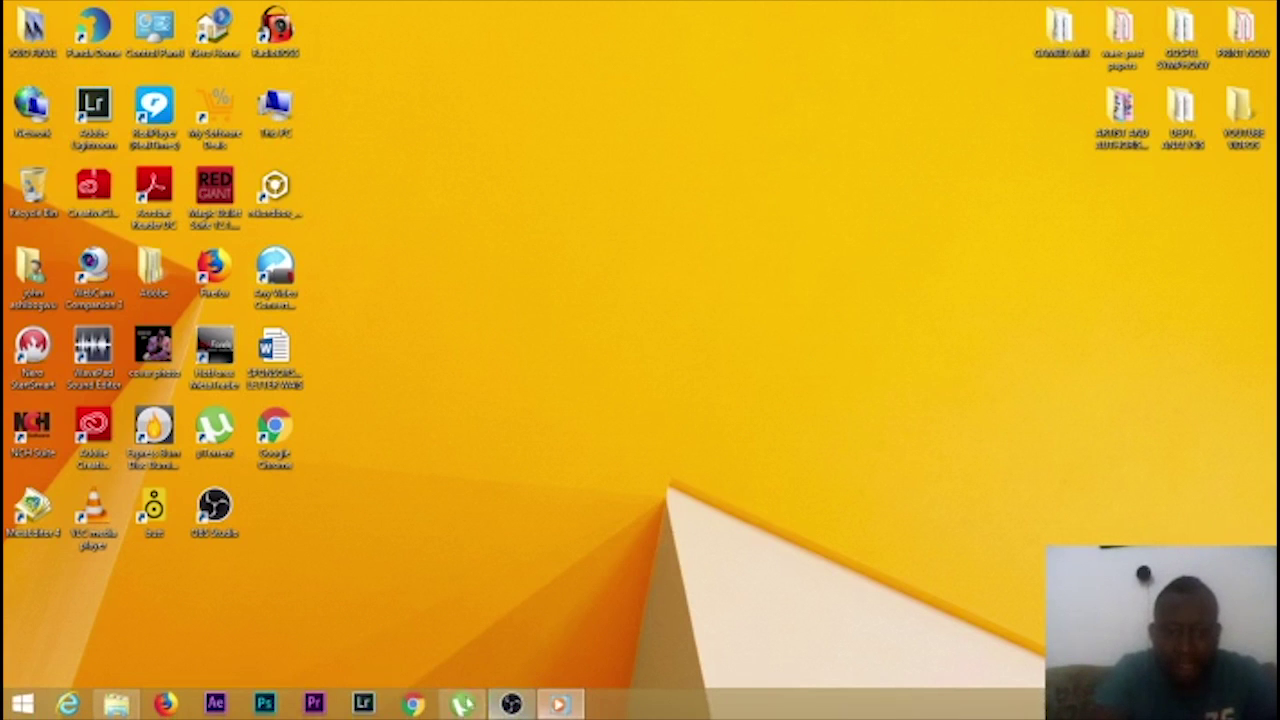
pyautogui.click(412, 706)
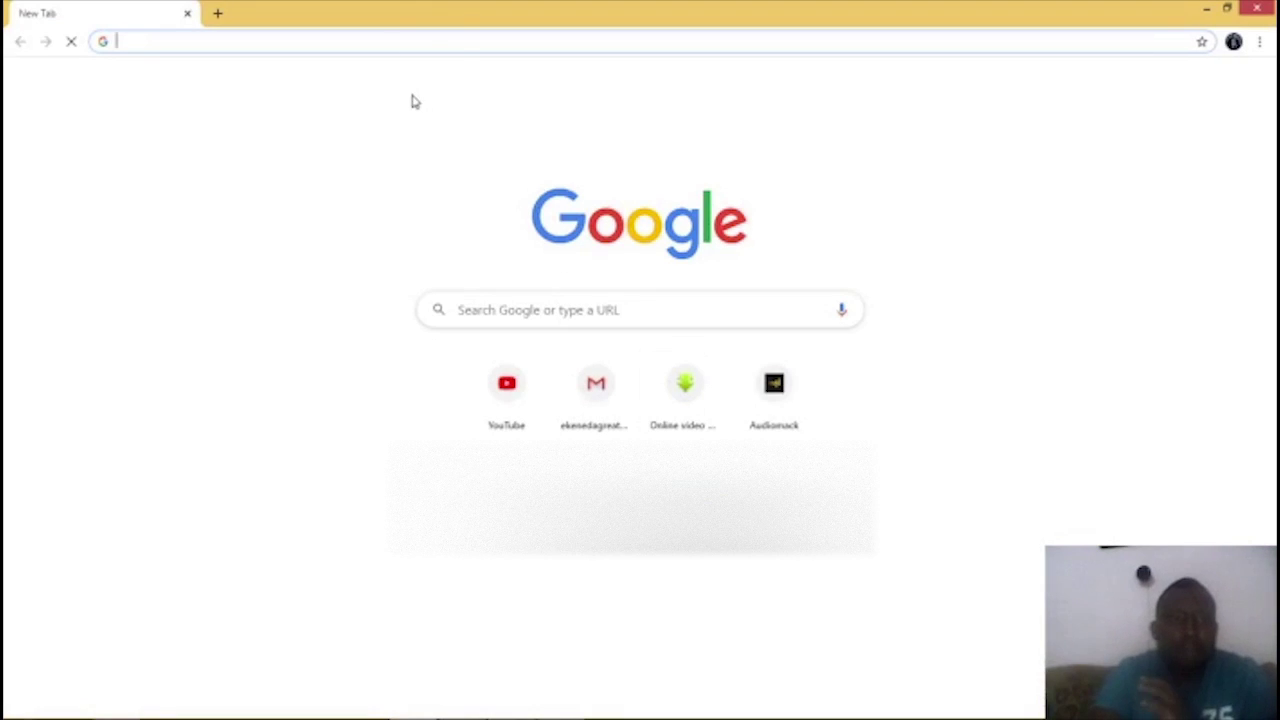
pyautogui.click(426, 46)
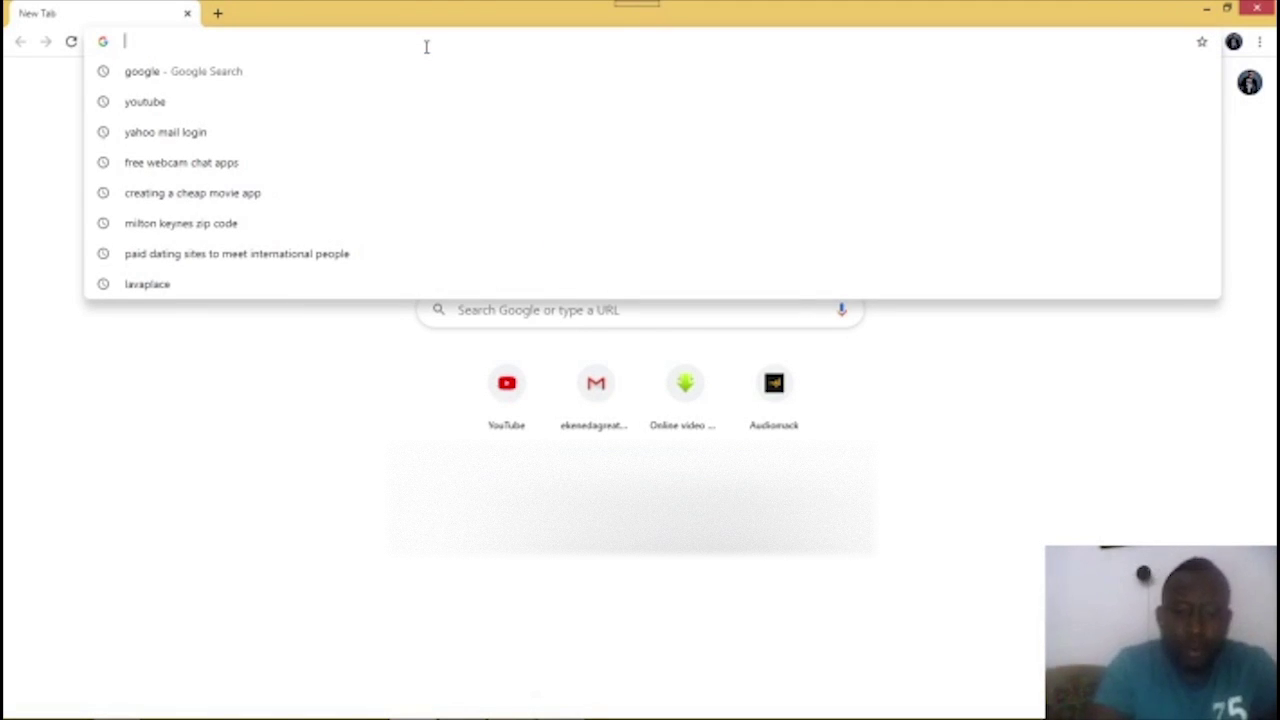
pyautogui.write('p')
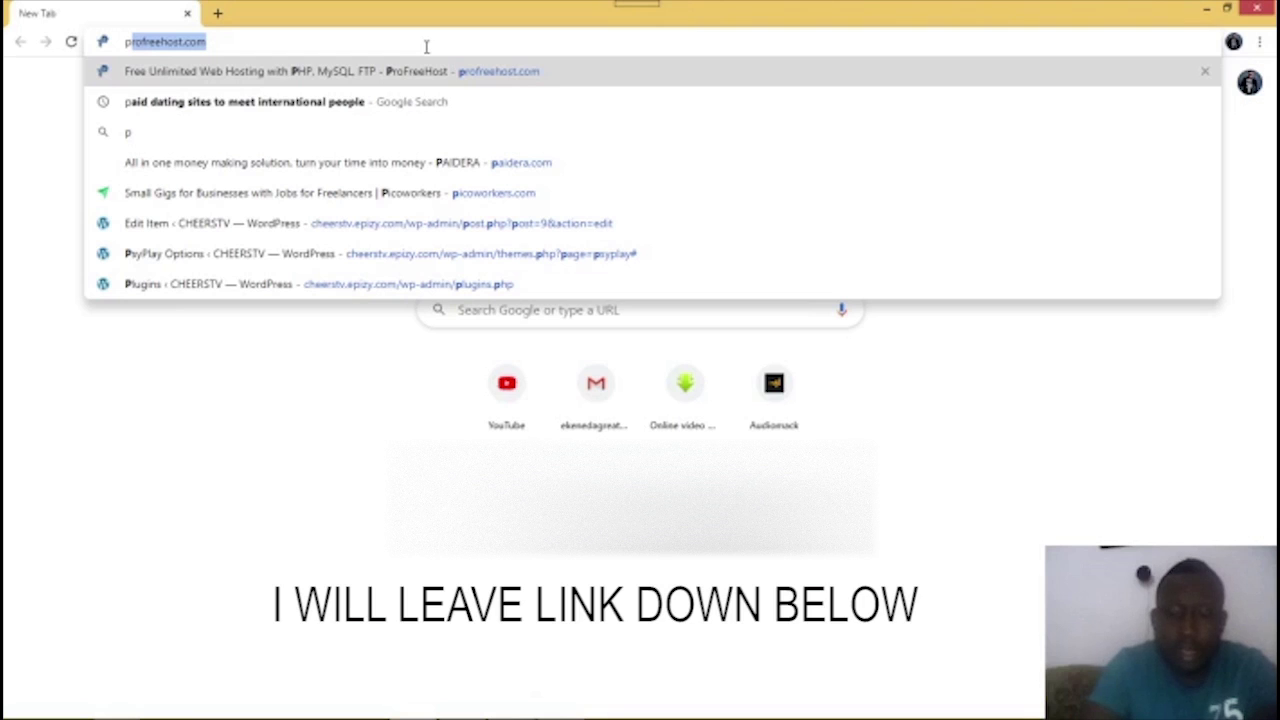
pyautogui.press('Return')
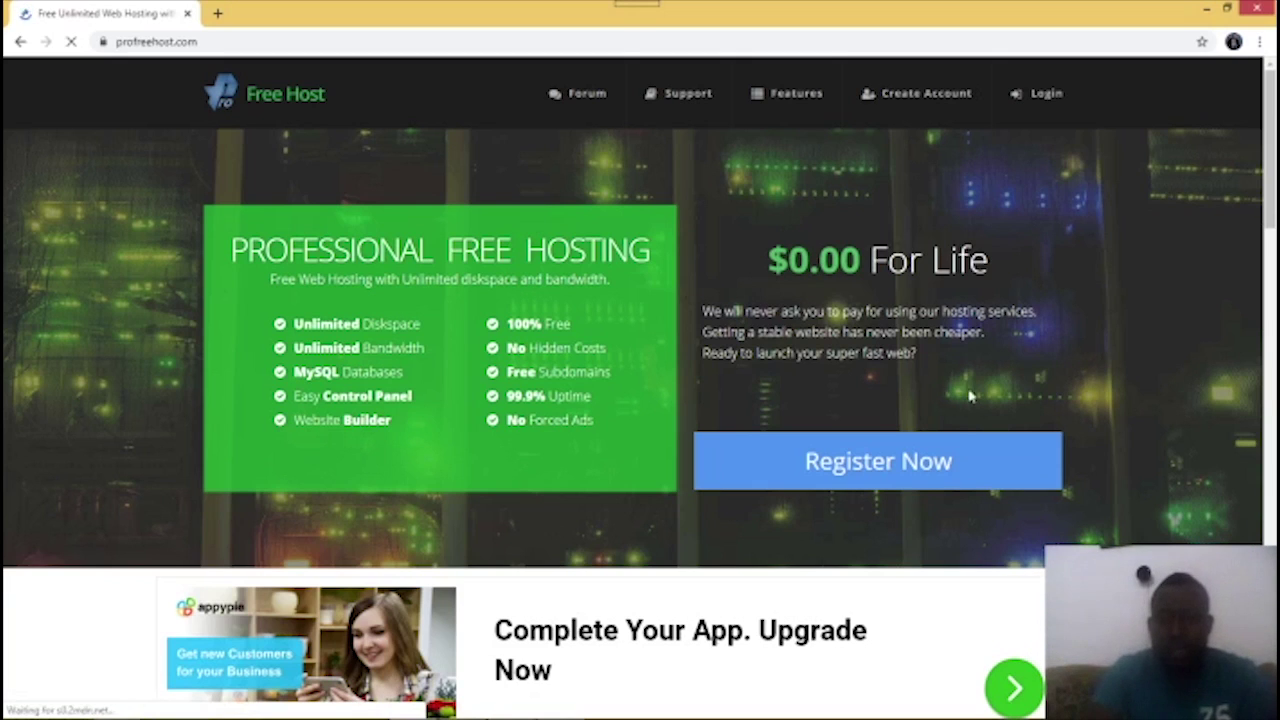
pyautogui.click(871, 473)
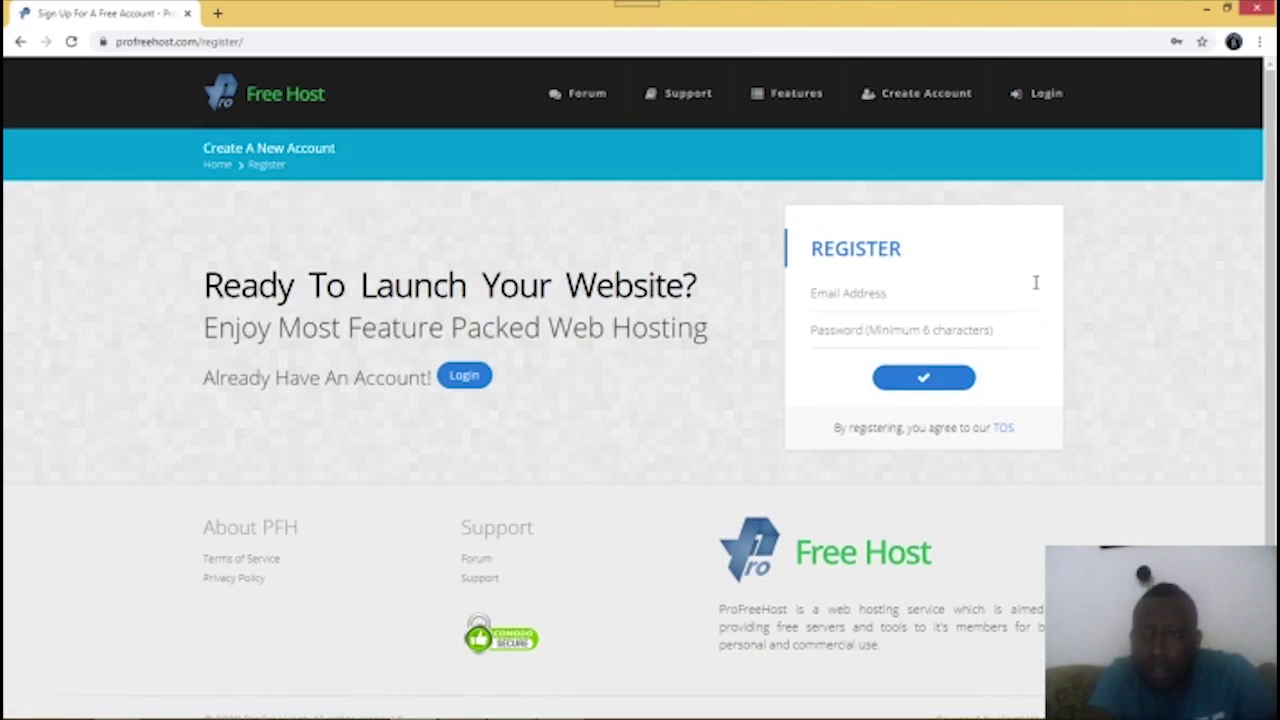
# Enter the account e-mail address and password in the ProFreeHost registration form and submit it.
pyautogui.click(904, 296)
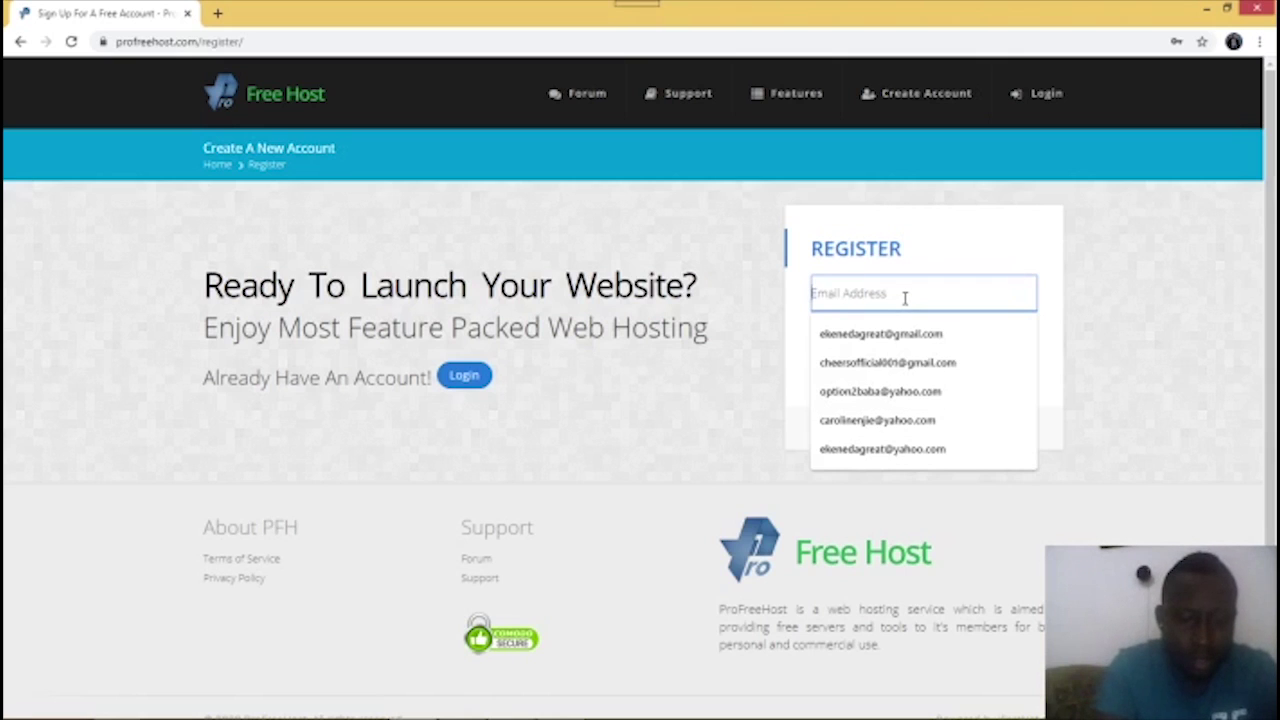
pyautogui.write('ch')
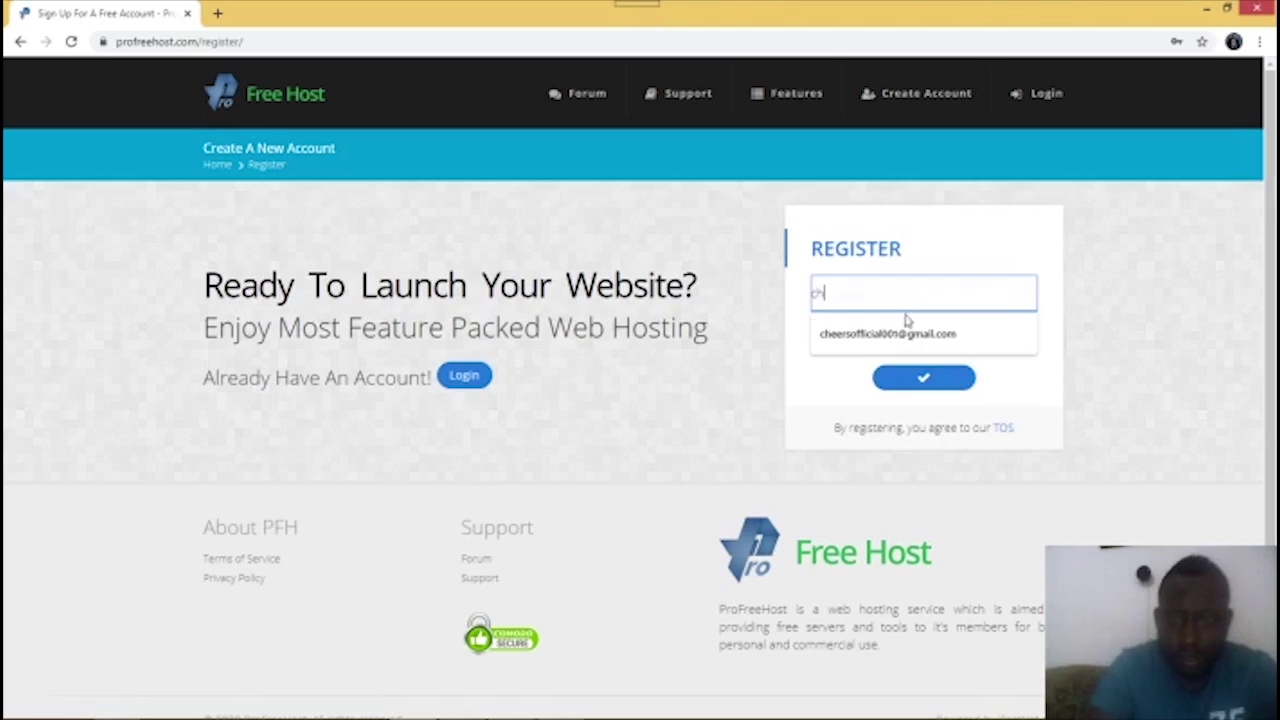
pyautogui.click(910, 334)
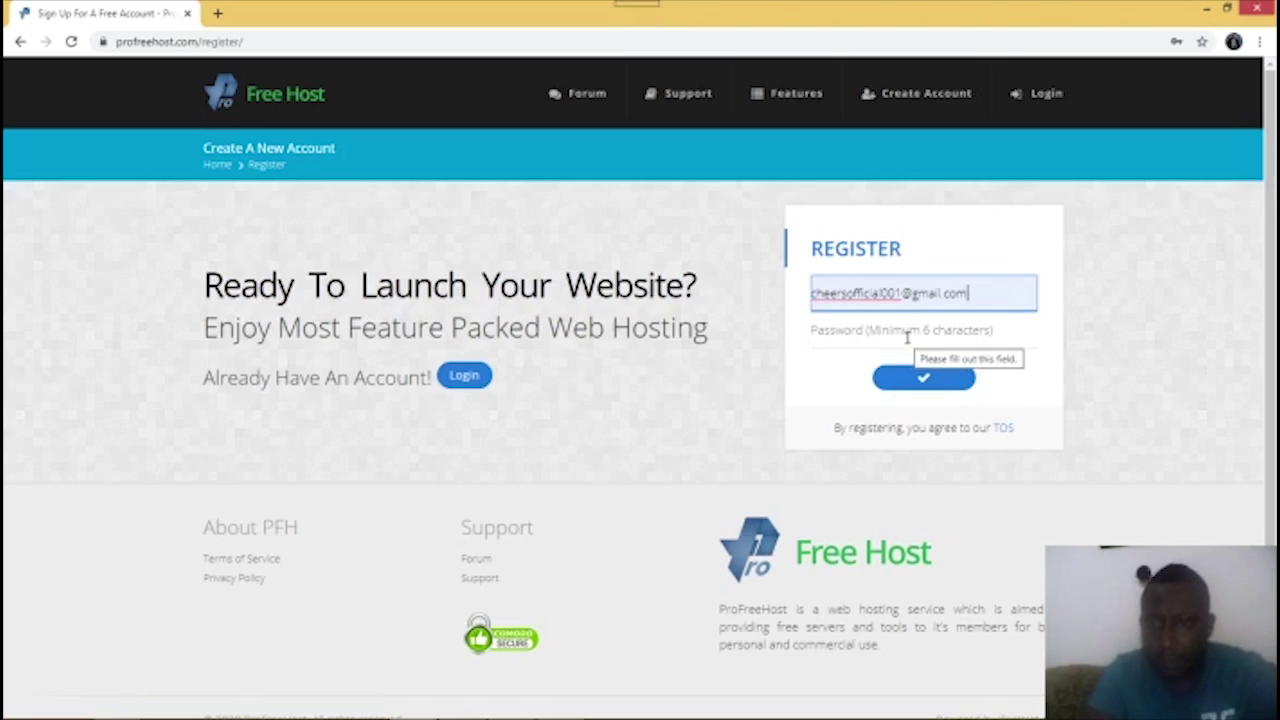
pyautogui.click(907, 337)
pyautogui.write('•••••••')
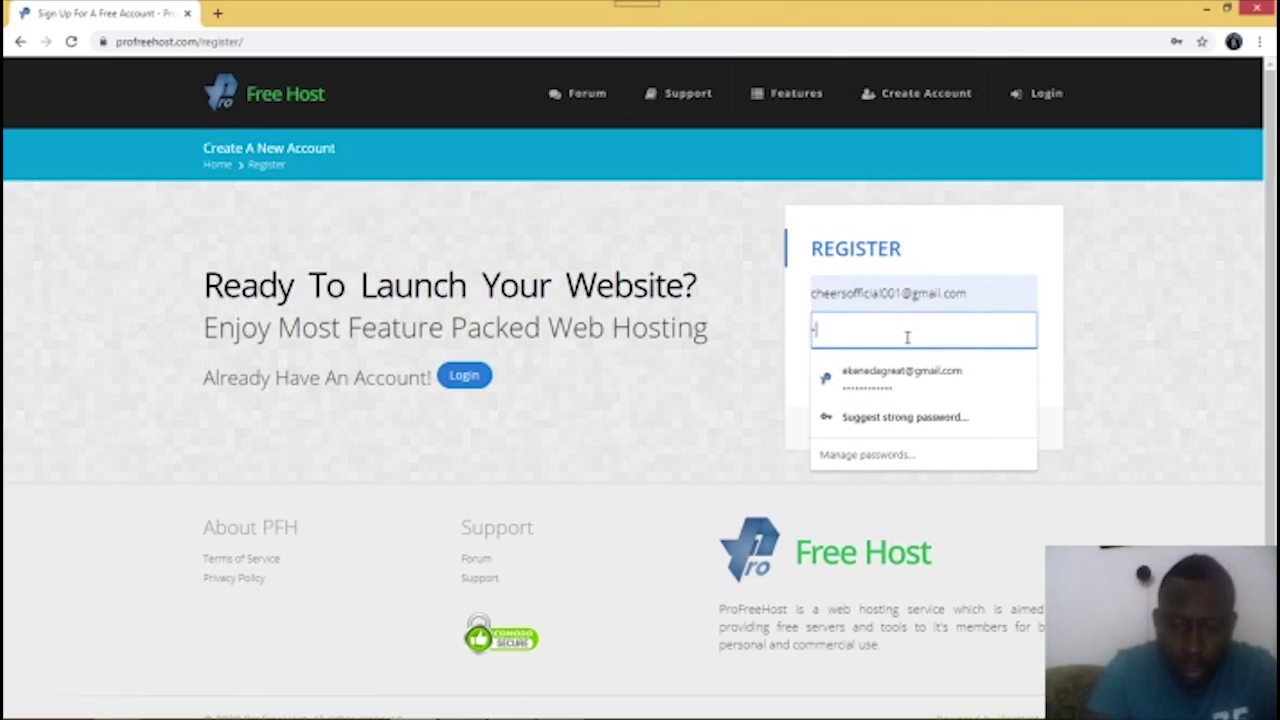
pyautogui.write('•••••')
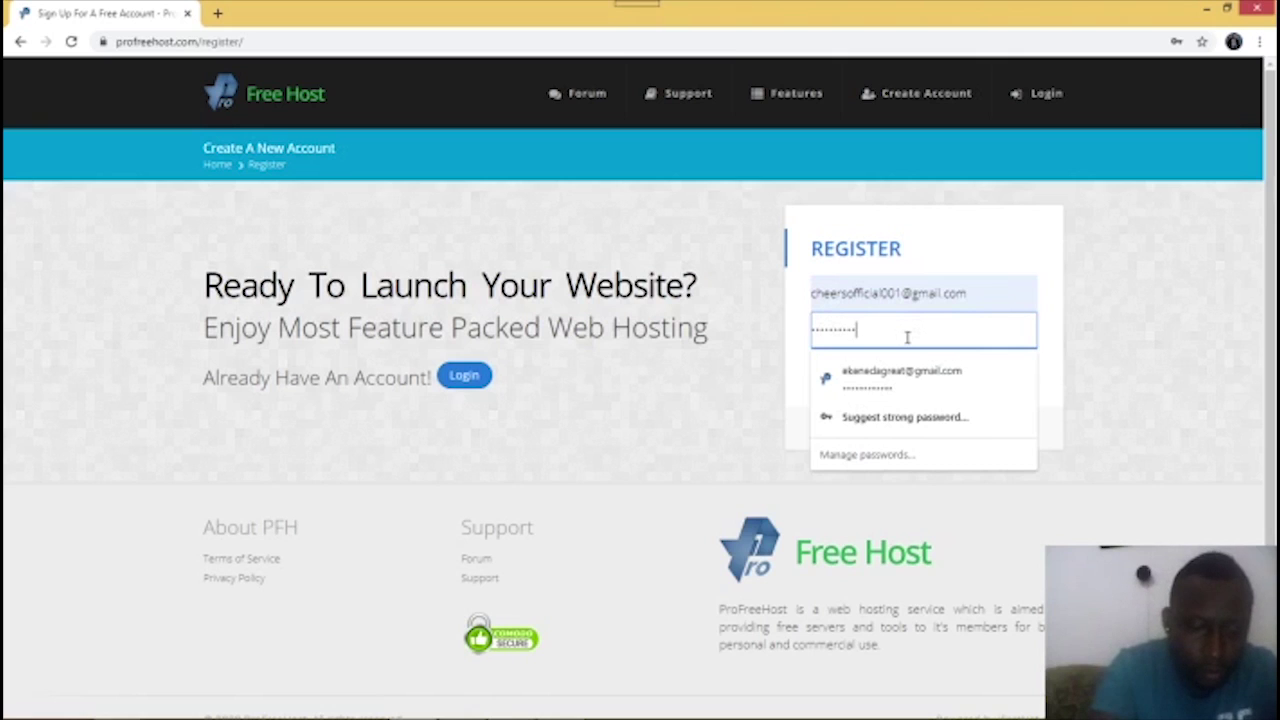
pyautogui.click(1183, 333)
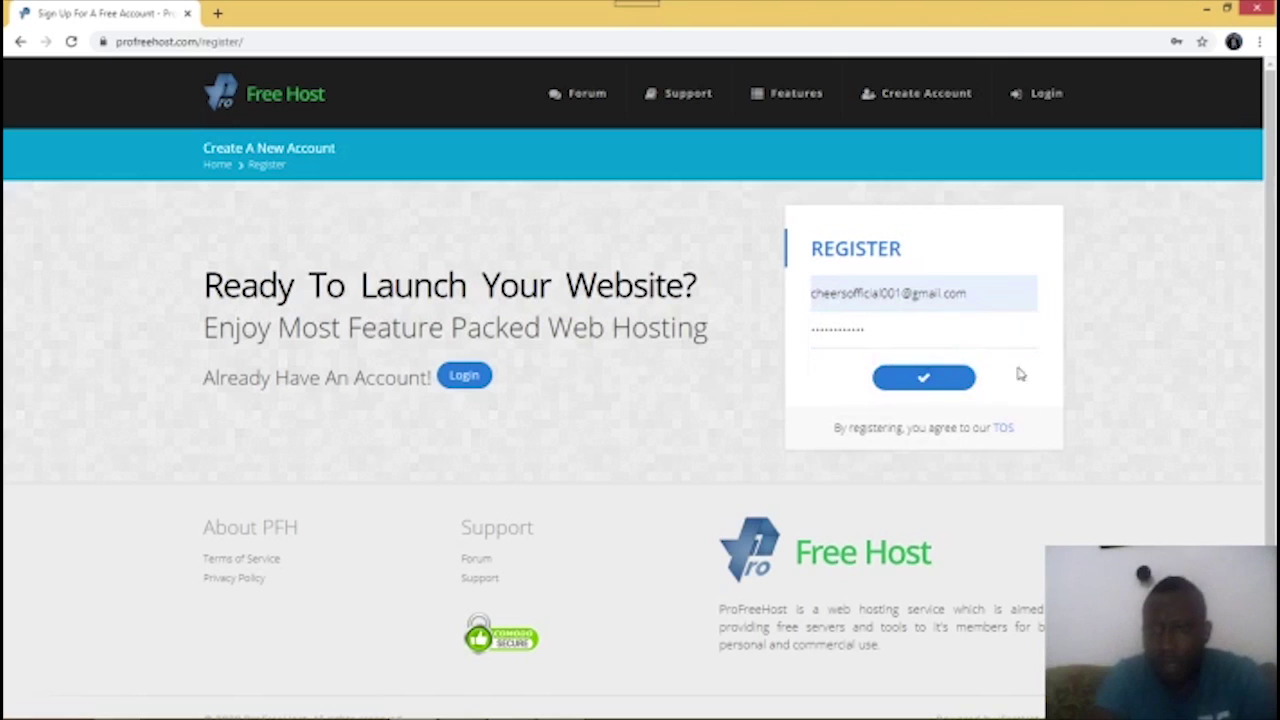
pyautogui.click(927, 384)
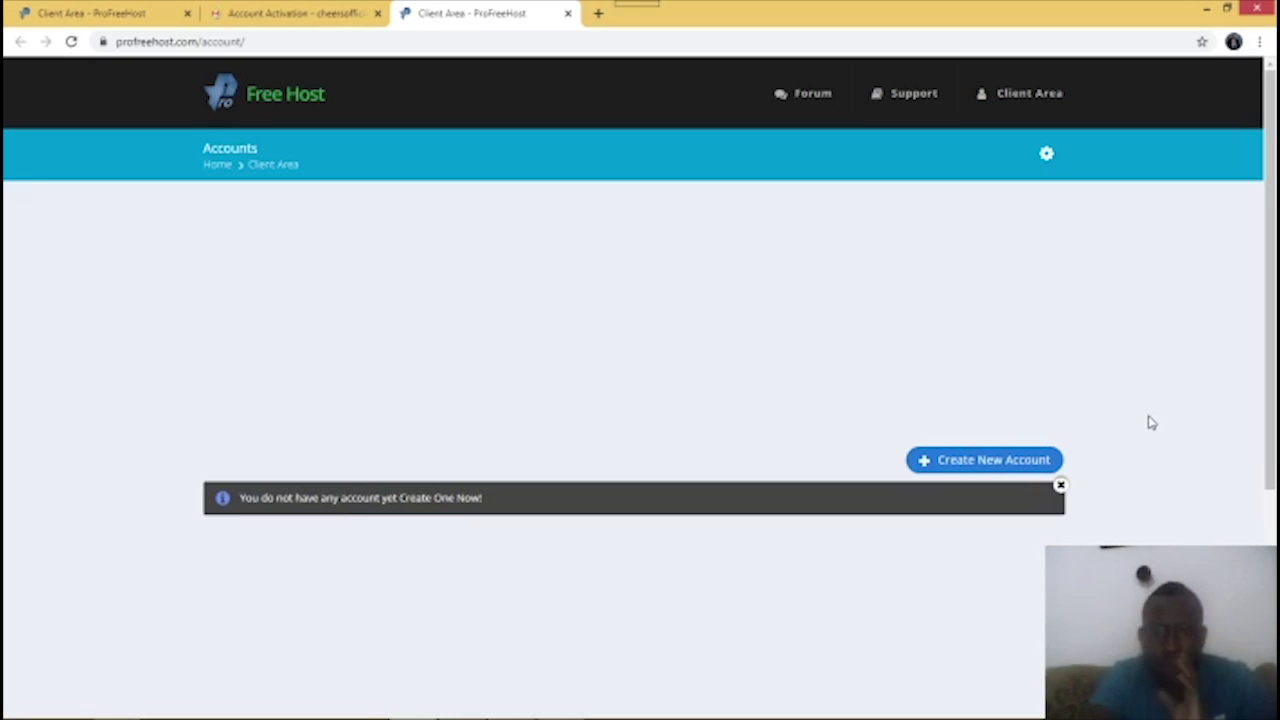
# Start a new hosting account in the client area and enter blogme as the website name.
pyautogui.click(990, 463)
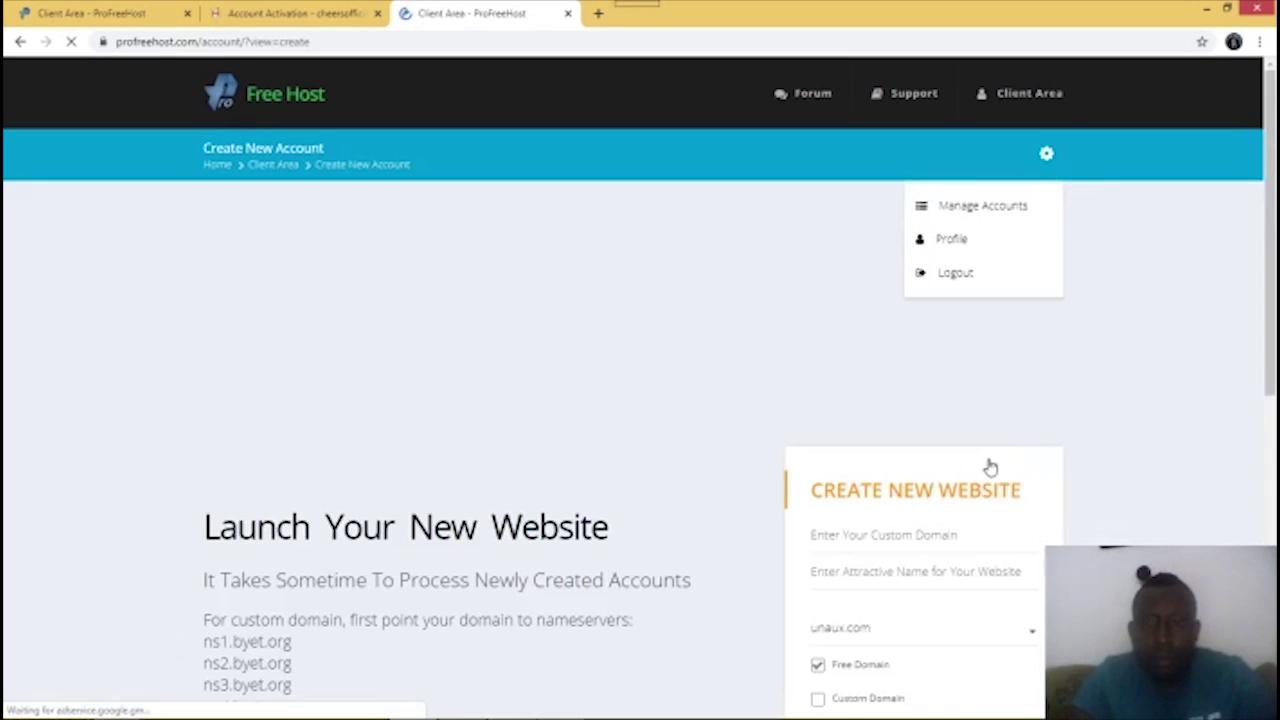
pyautogui.moveTo(1273, 150); pyautogui.dragTo(1275, 300)
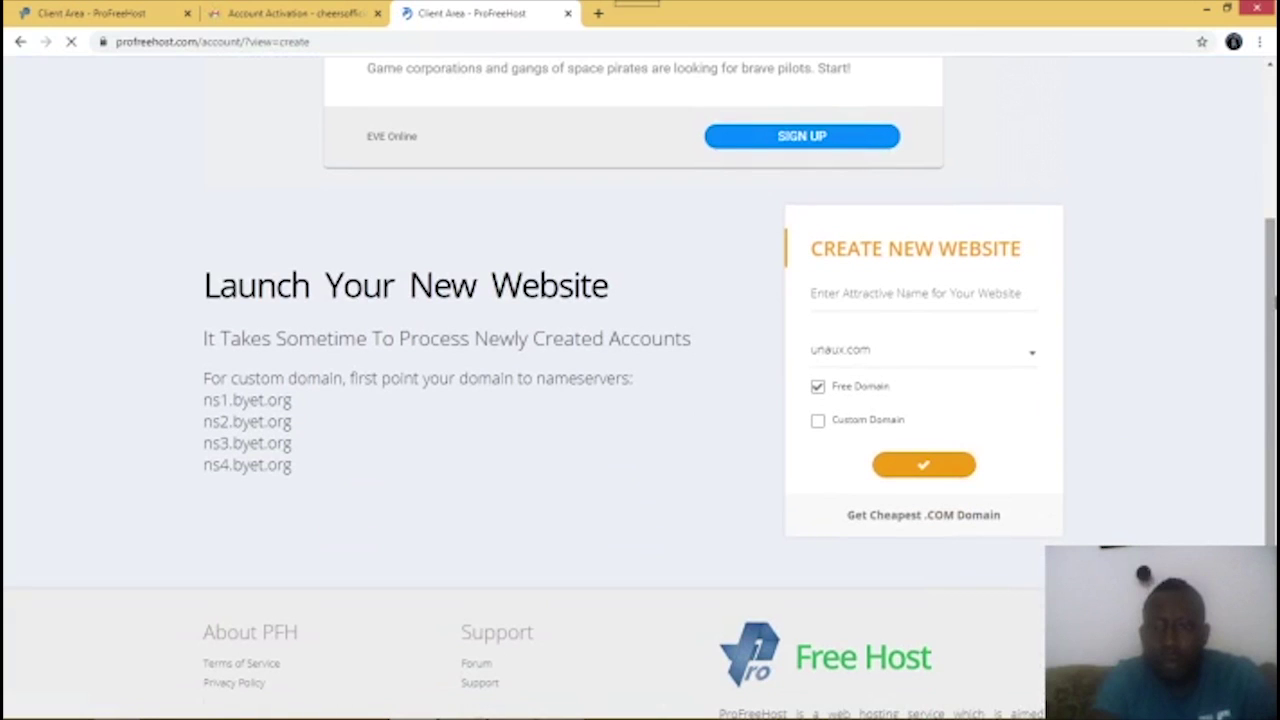
pyautogui.click(891, 294)
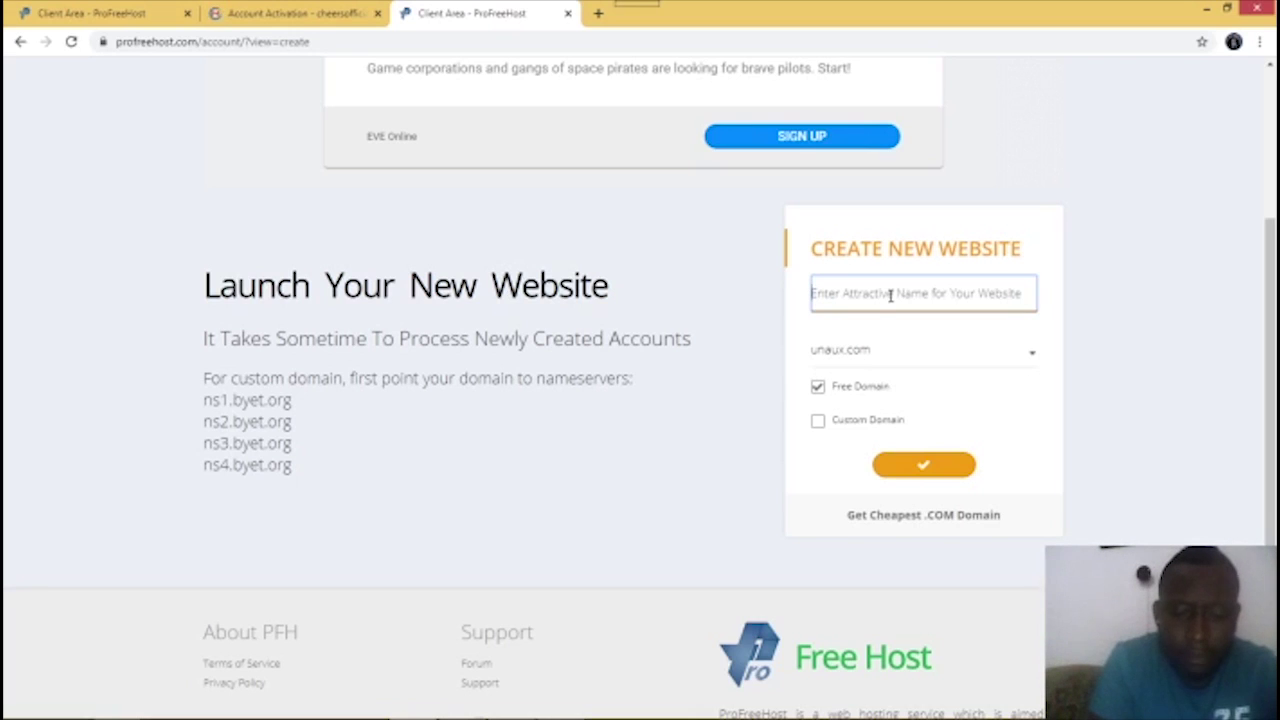
pyautogui.write('blo')
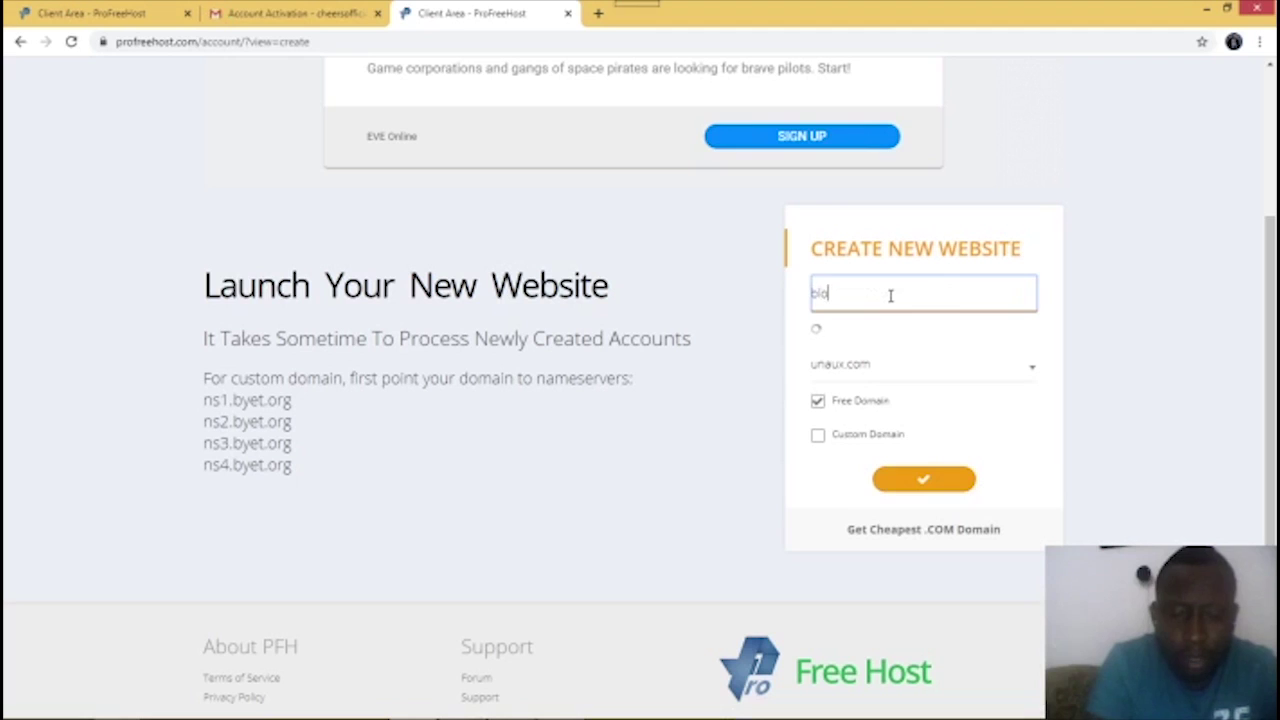
pyautogui.write('gme')
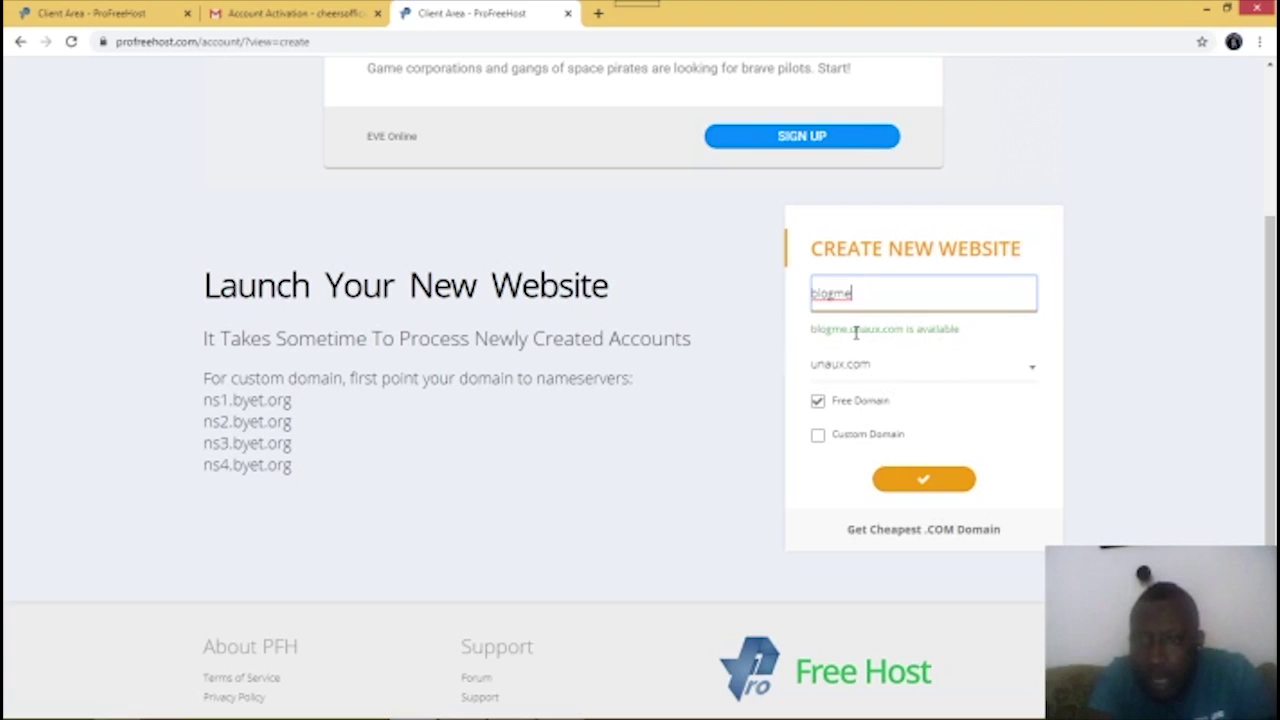
# Try the ezyro.com extension, then choose unaux.com as the free domain and create the website.
pyautogui.click(1031, 376)
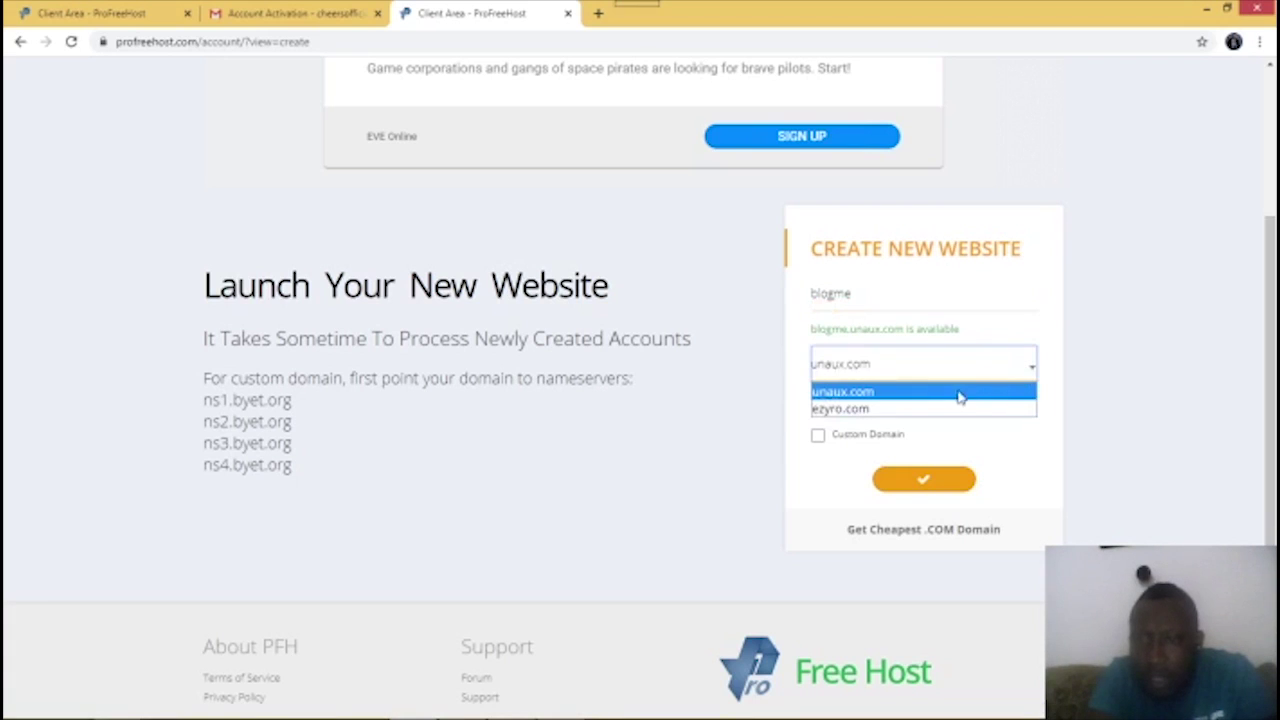
pyautogui.click(922, 409)
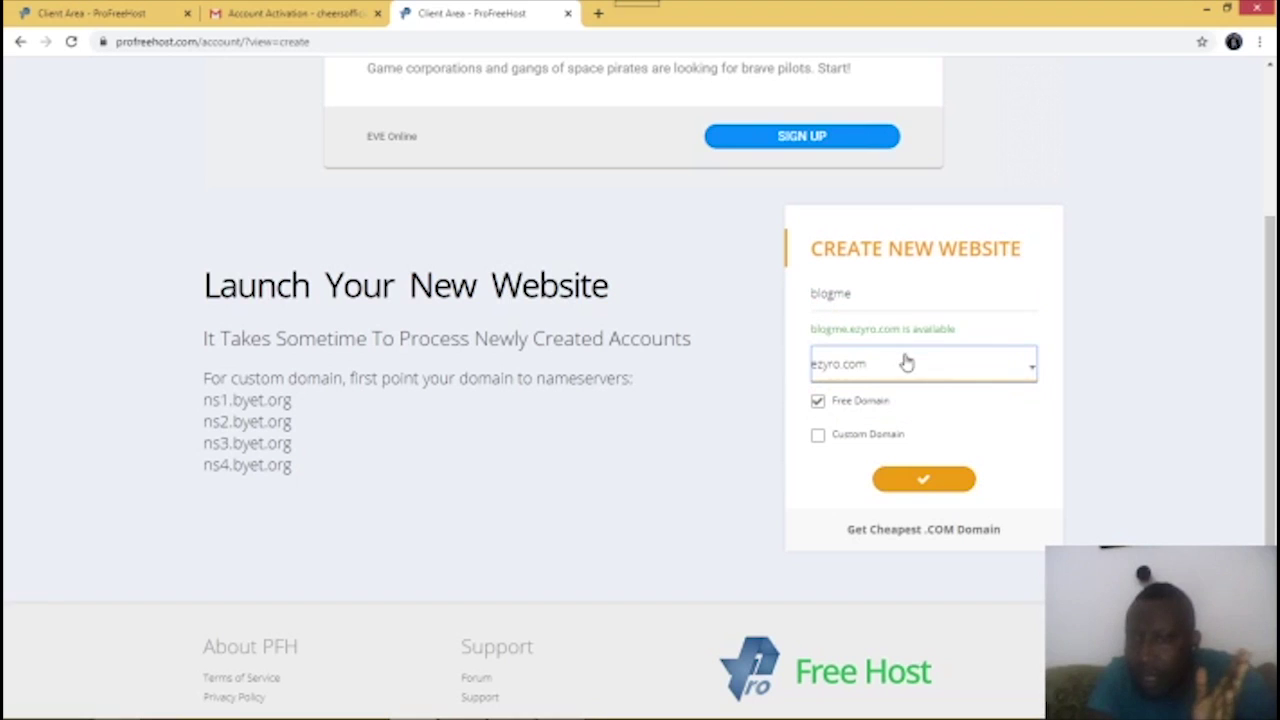
pyautogui.click(1035, 373)
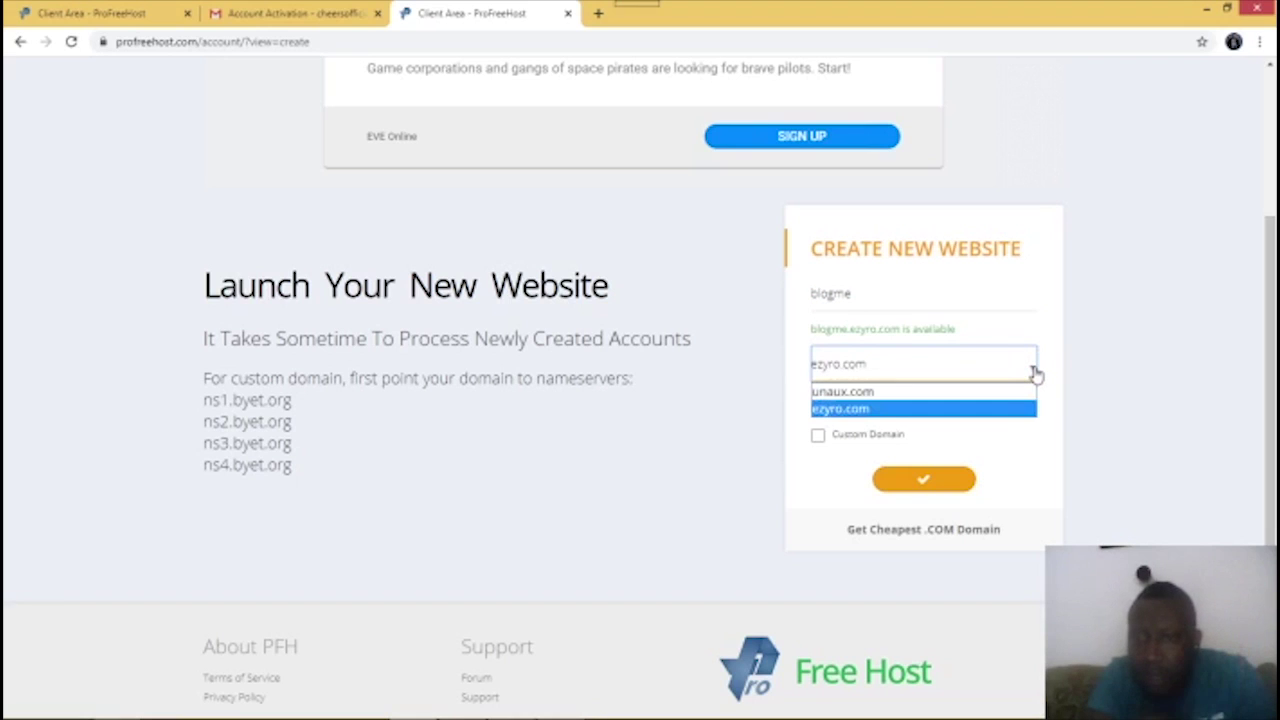
pyautogui.click(953, 392)
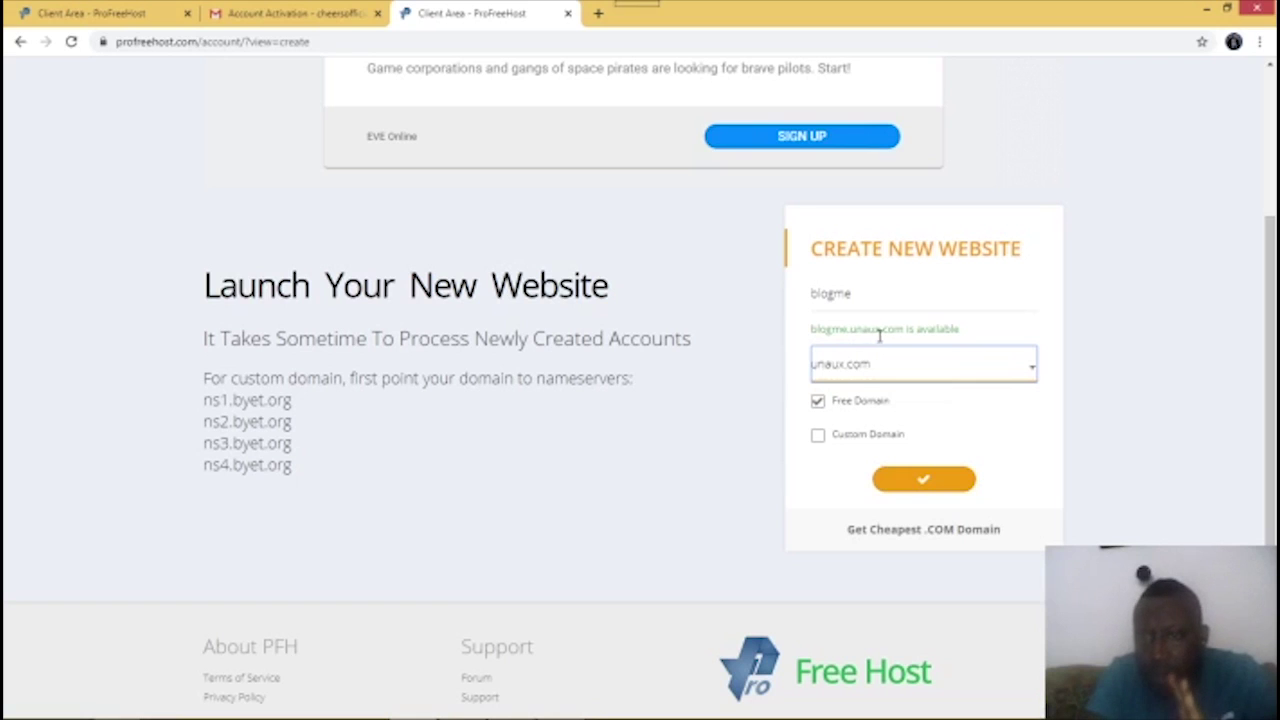
pyautogui.click(928, 482)
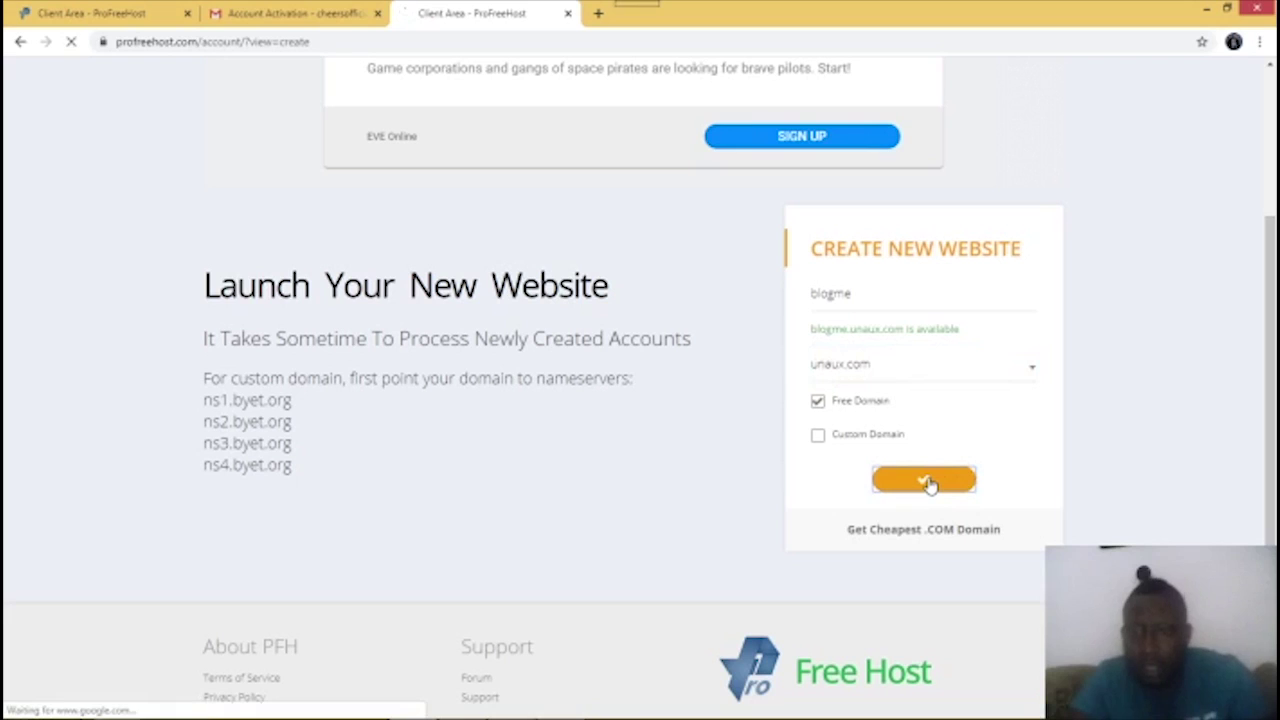
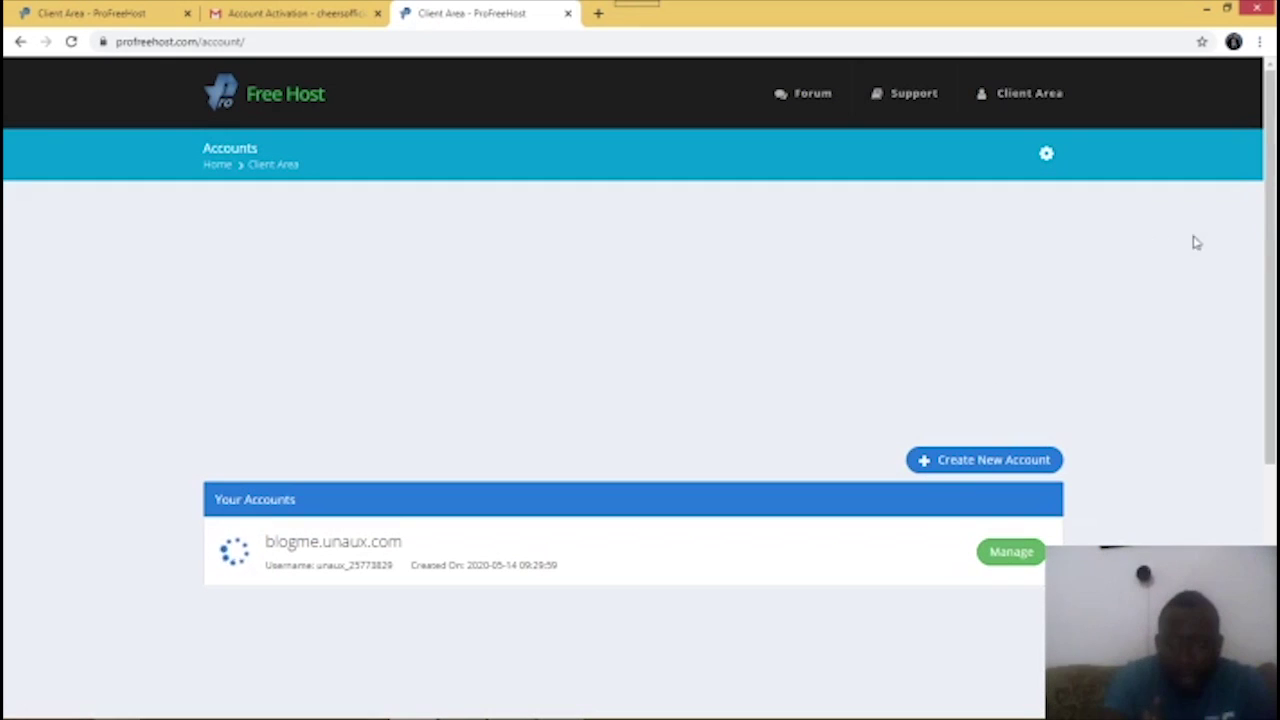
# Open the control panel of the blogme.unaux.com account and approve receiving service e-mails.
pyautogui.scroll(-1, 1272, 235)
pyautogui.scroll(-1, 1273, 235)
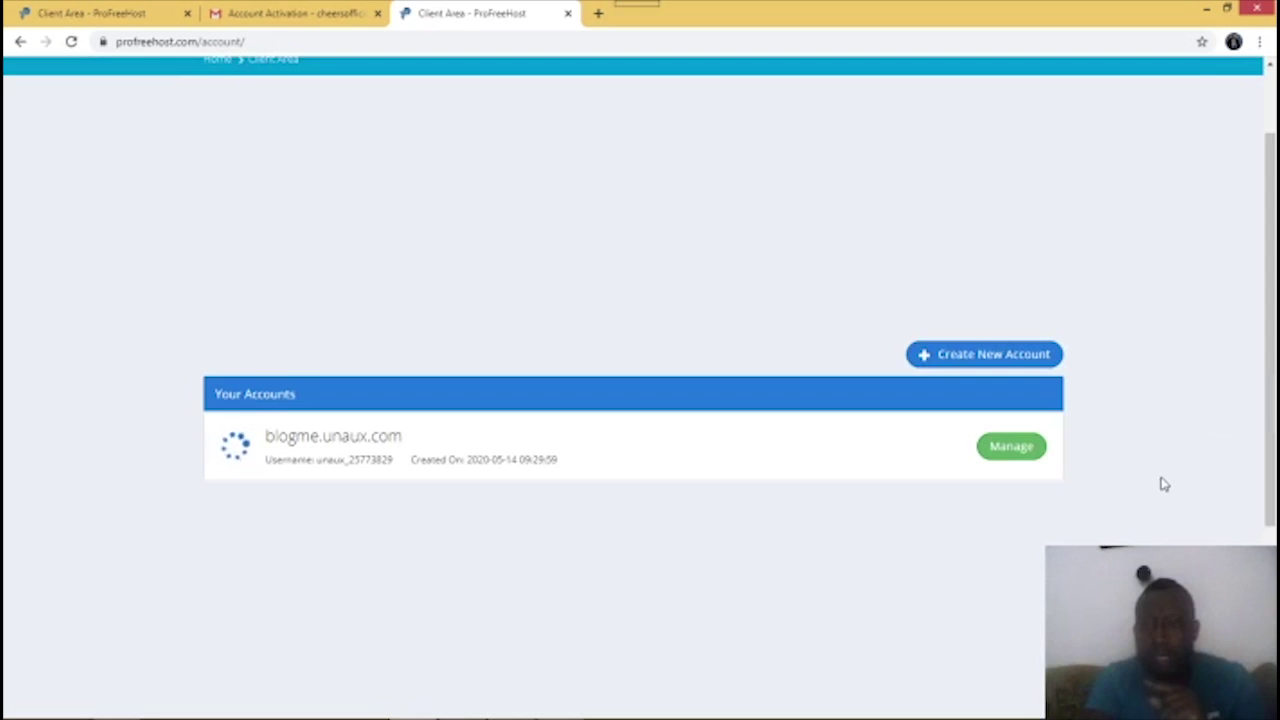
pyautogui.click(1022, 451)
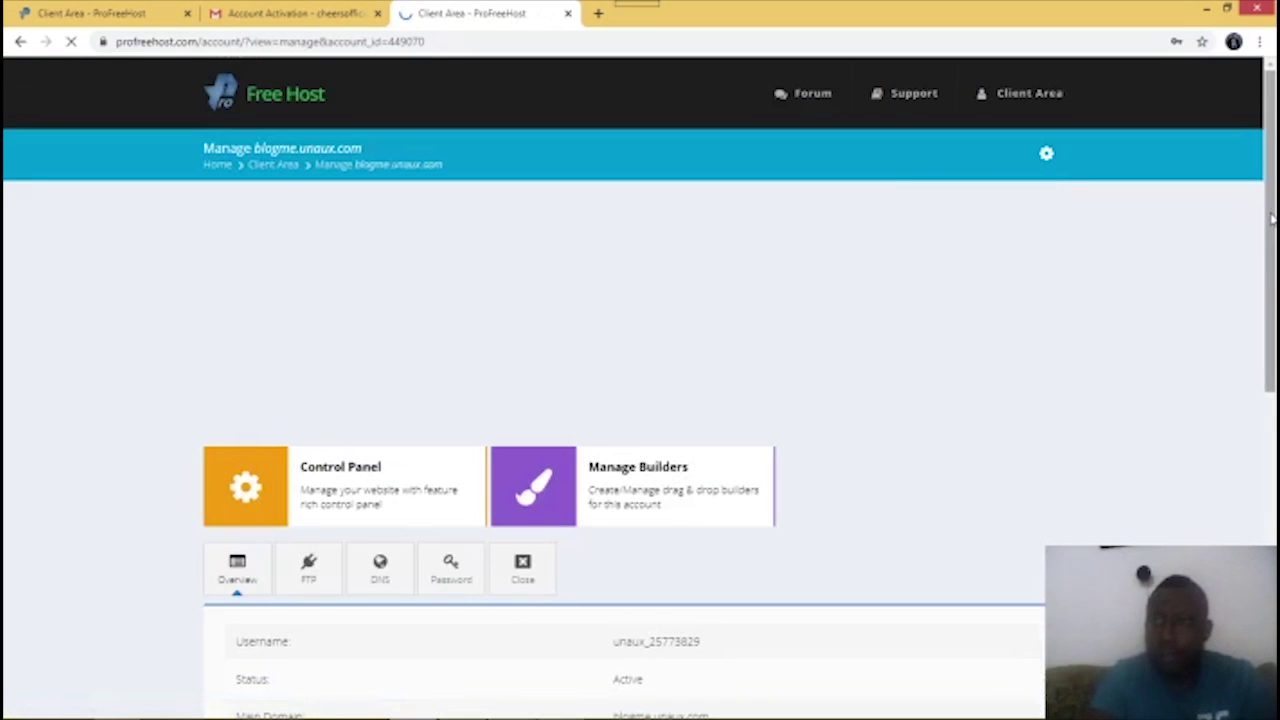
pyautogui.moveTo(1272, 220); pyautogui.dragTo(1272, 357)
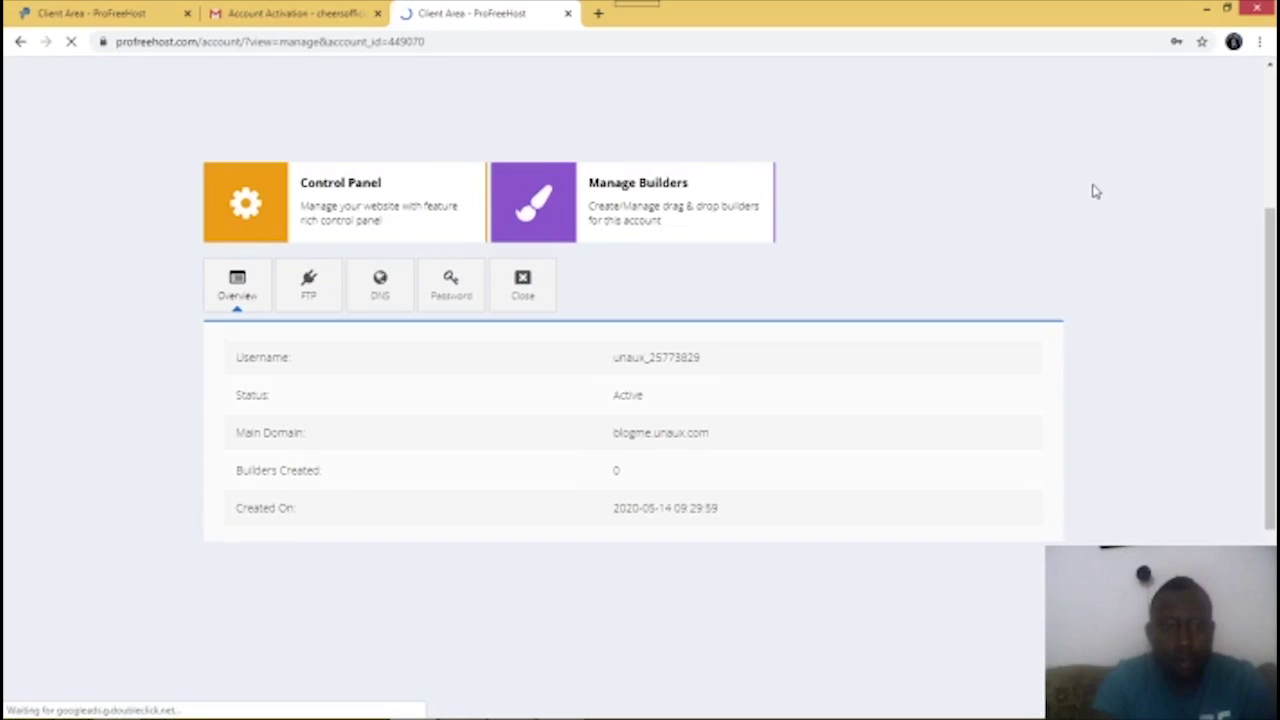
pyautogui.click(323, 207)
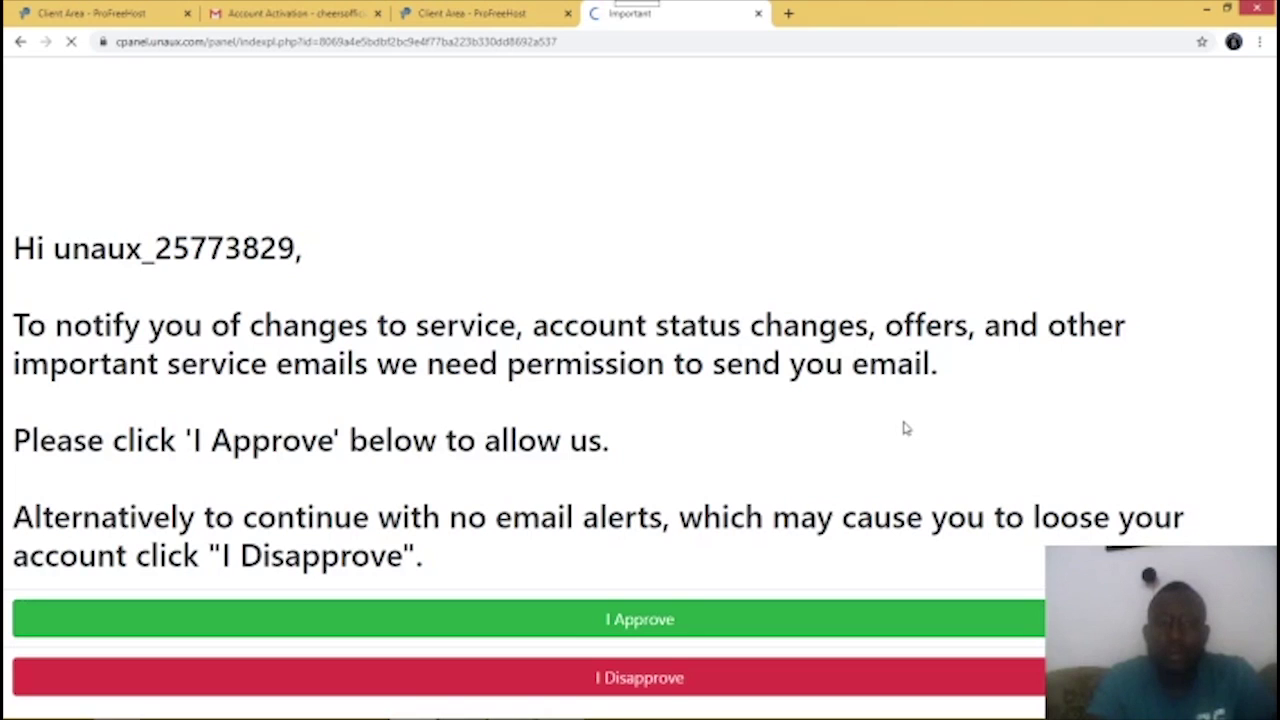
pyautogui.click(641, 625)
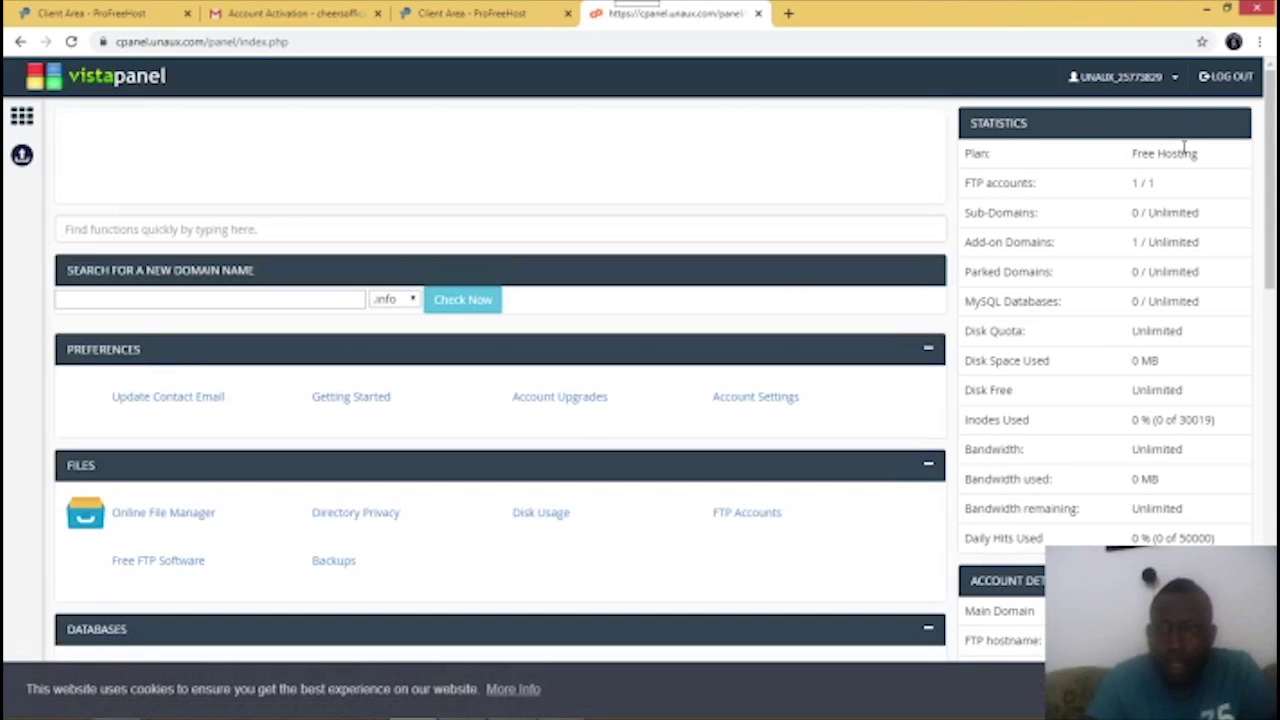
# Open the Softaculous Apps Installer from the control panel's software section and start the WordPress installation.
pyautogui.moveTo(1272, 140); pyautogui.dragTo(1273, 417)
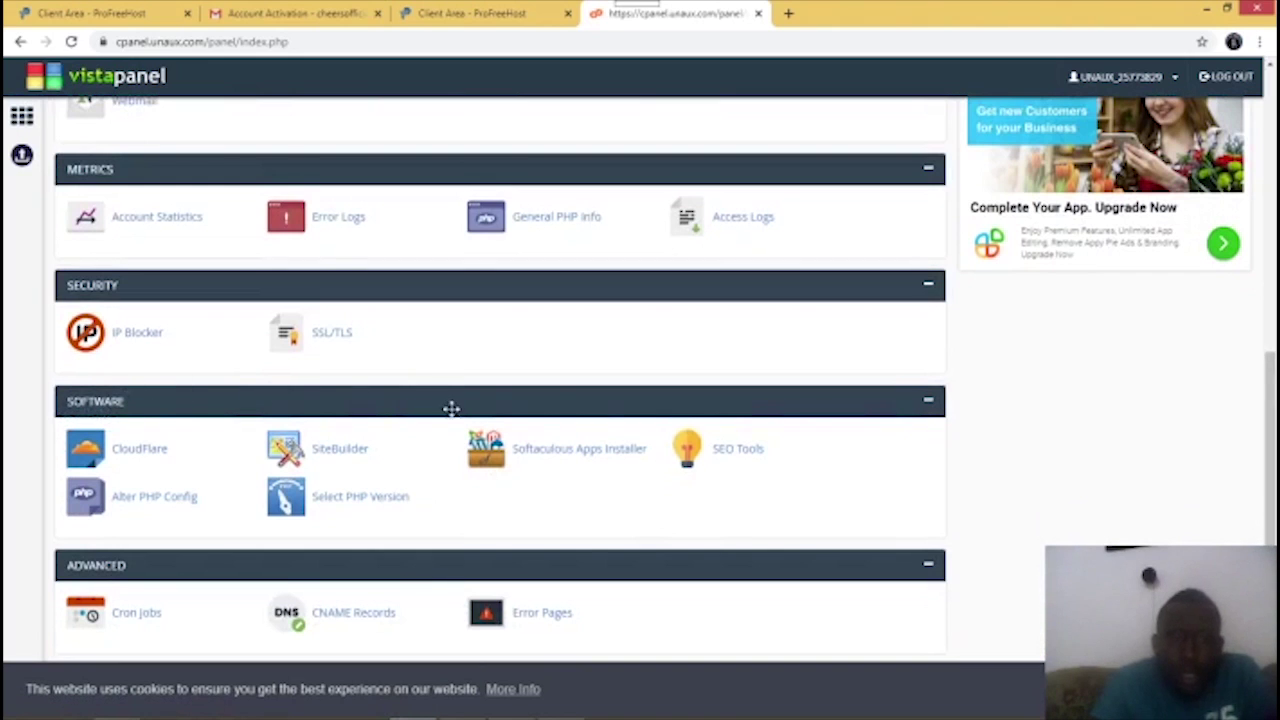
pyautogui.click(582, 455)
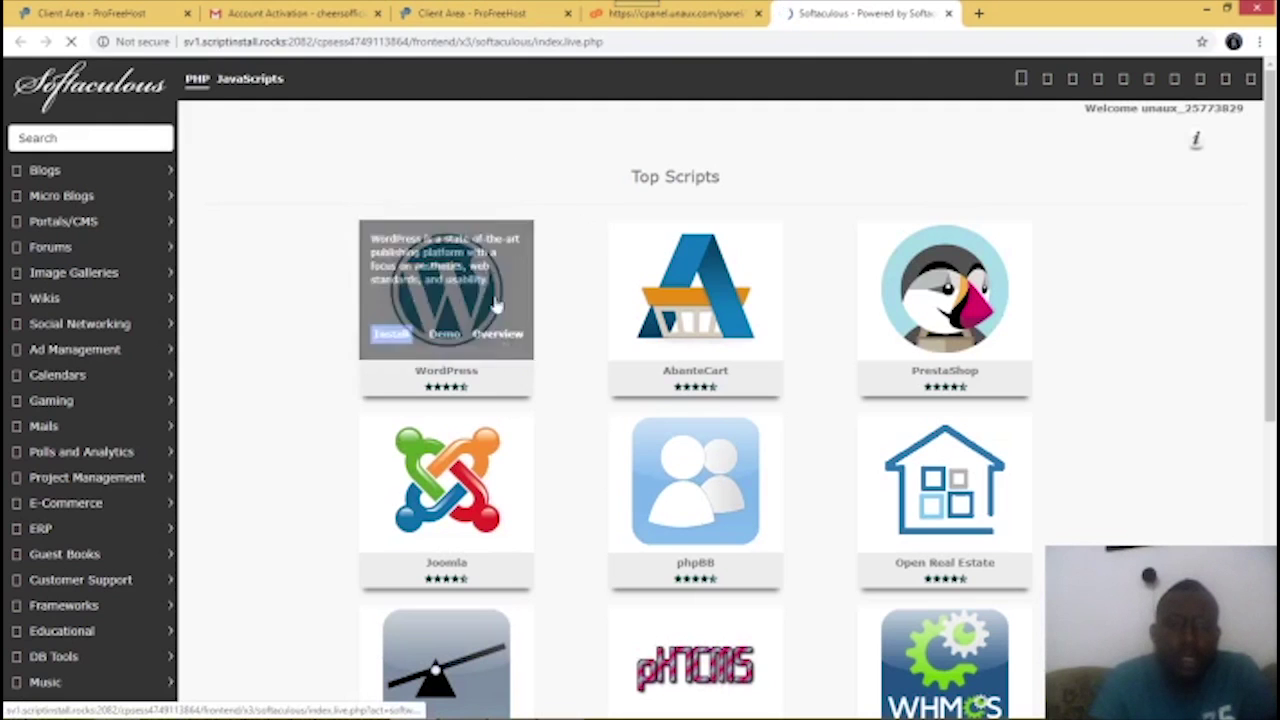
pyautogui.moveTo(437, 271)
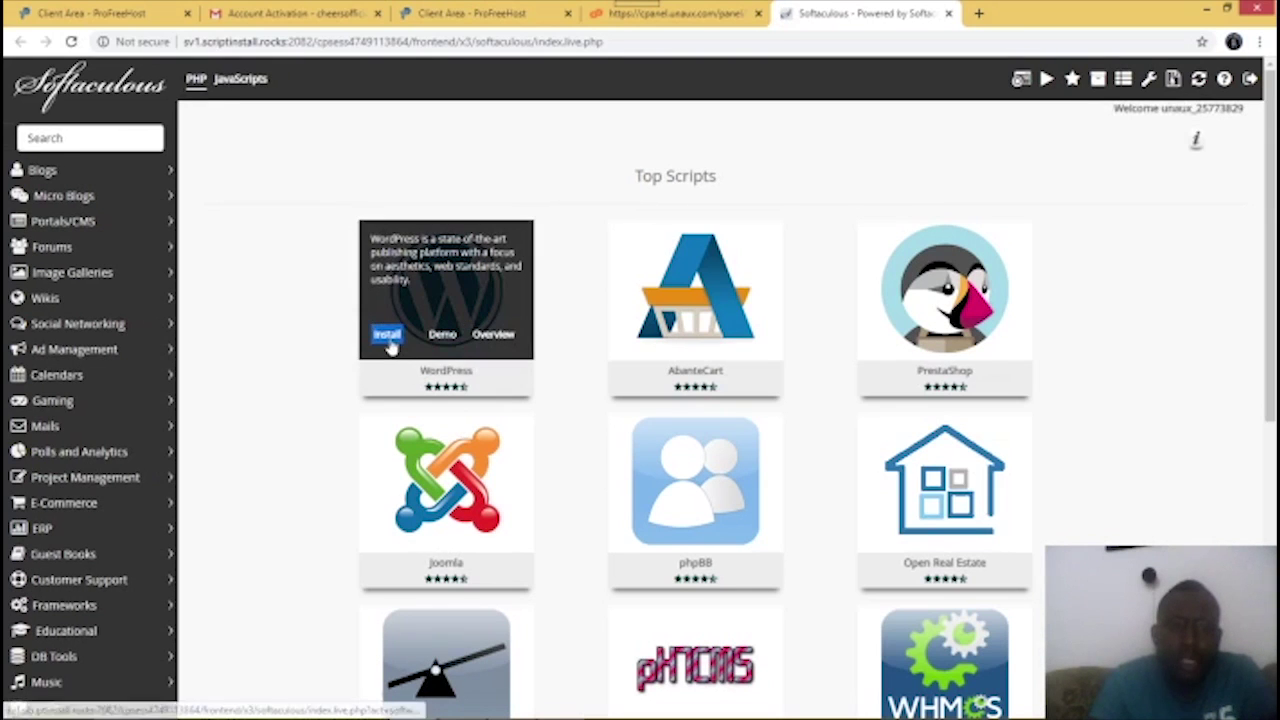
pyautogui.click(388, 336)
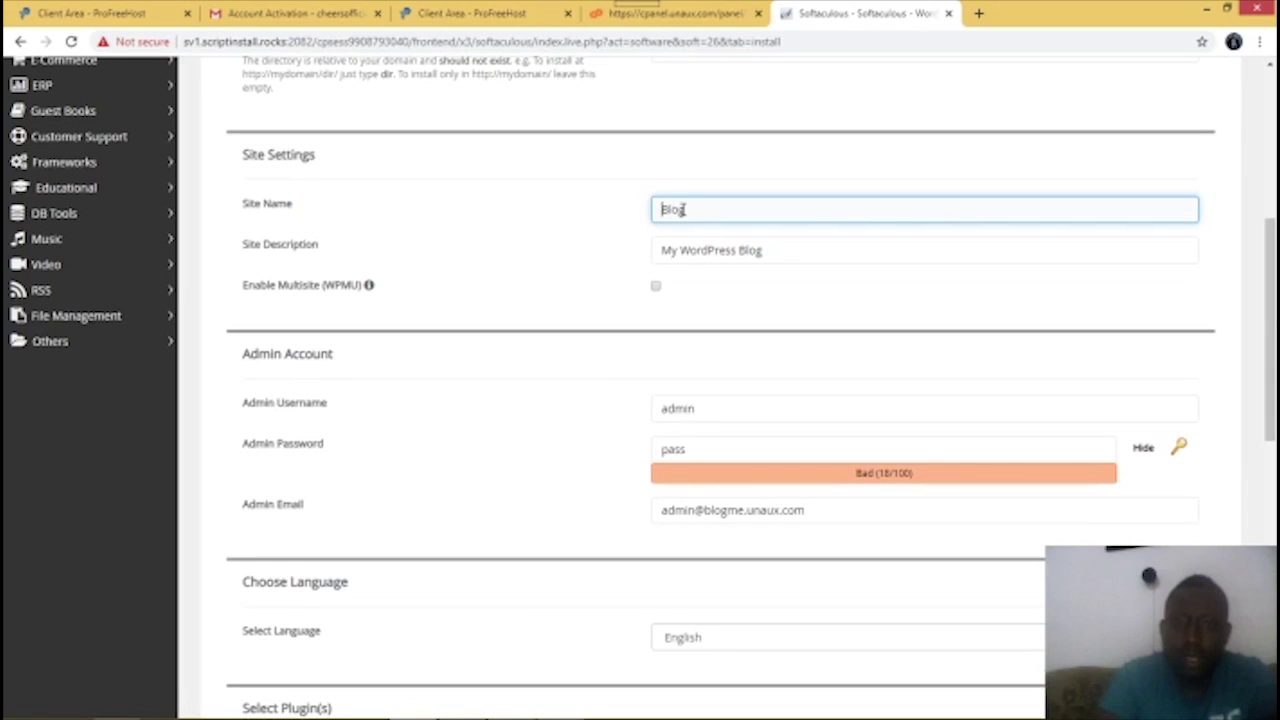
# Set the site name to Blogme and the site description to News and Entertainment.
pyautogui.write('me')
pyautogui.click(828, 256)
pyautogui.press('BackSpace')
pyautogui.press('BackSpace')
pyautogui.press('BackSpace')
pyautogui.press('BackSpace')
pyautogui.press('BackSpace')
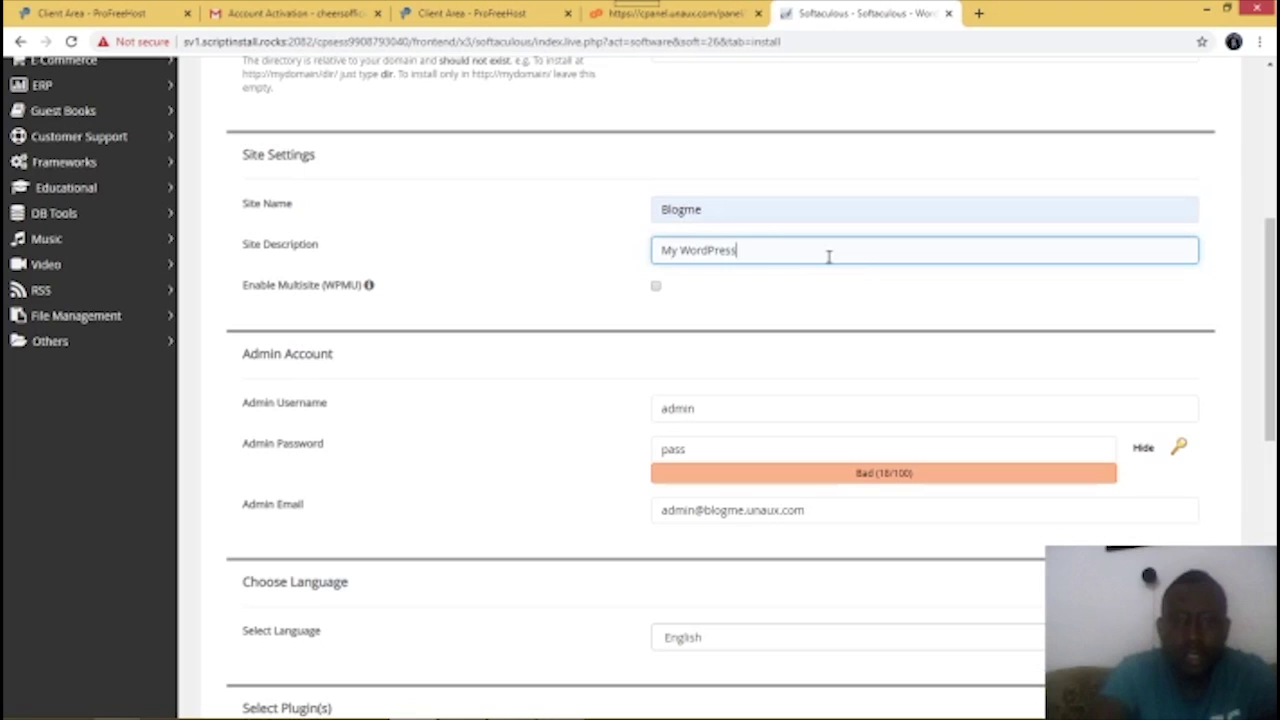
pyautogui.press('BackSpace')
pyautogui.press('BackSpace')
pyautogui.press('BackSpace')
pyautogui.press('BackSpace')
pyautogui.press('BackSpace')
pyautogui.press('BackSpace')
pyautogui.press('BackSpace')
pyautogui.press('BackSpace')
pyautogui.press('BackSpace')
pyautogui.press('BackSpace')
pyautogui.press('BackSpace')
pyautogui.press('BackSpace')
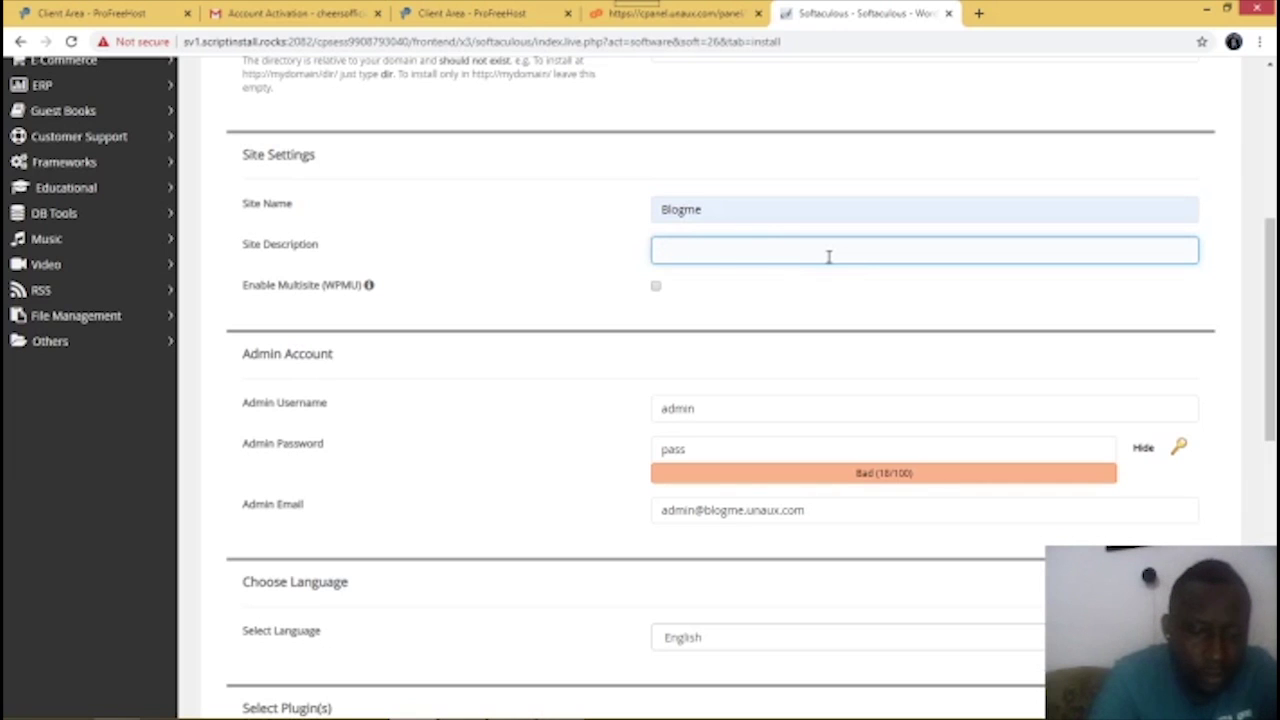
pyautogui.write('News ')
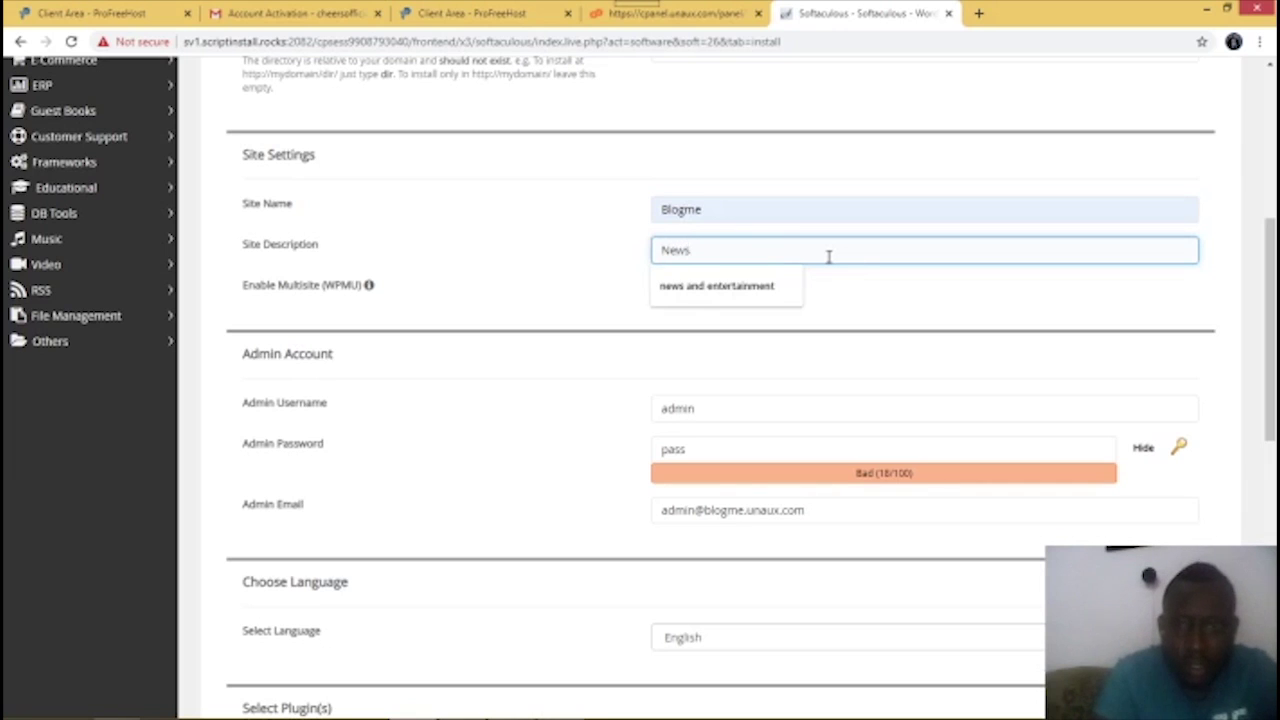
pyautogui.write('and t')
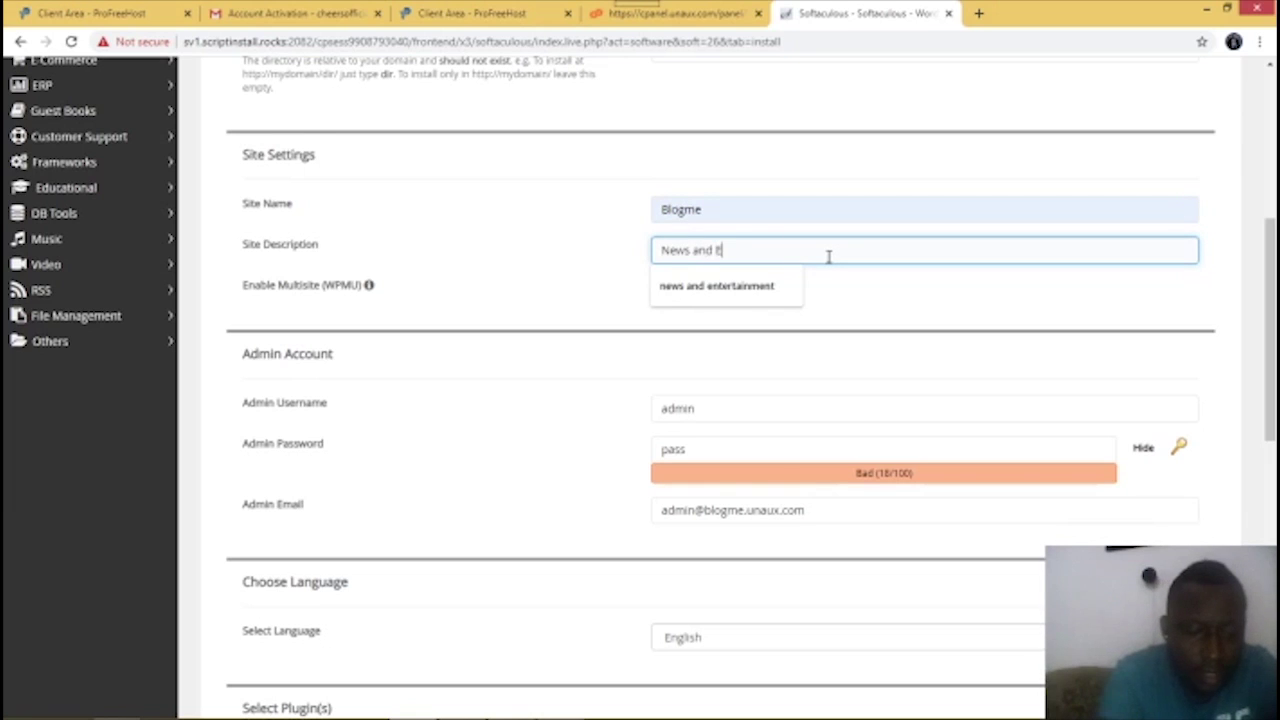
pyautogui.press('BackSpace')
pyautogui.write('Entert')
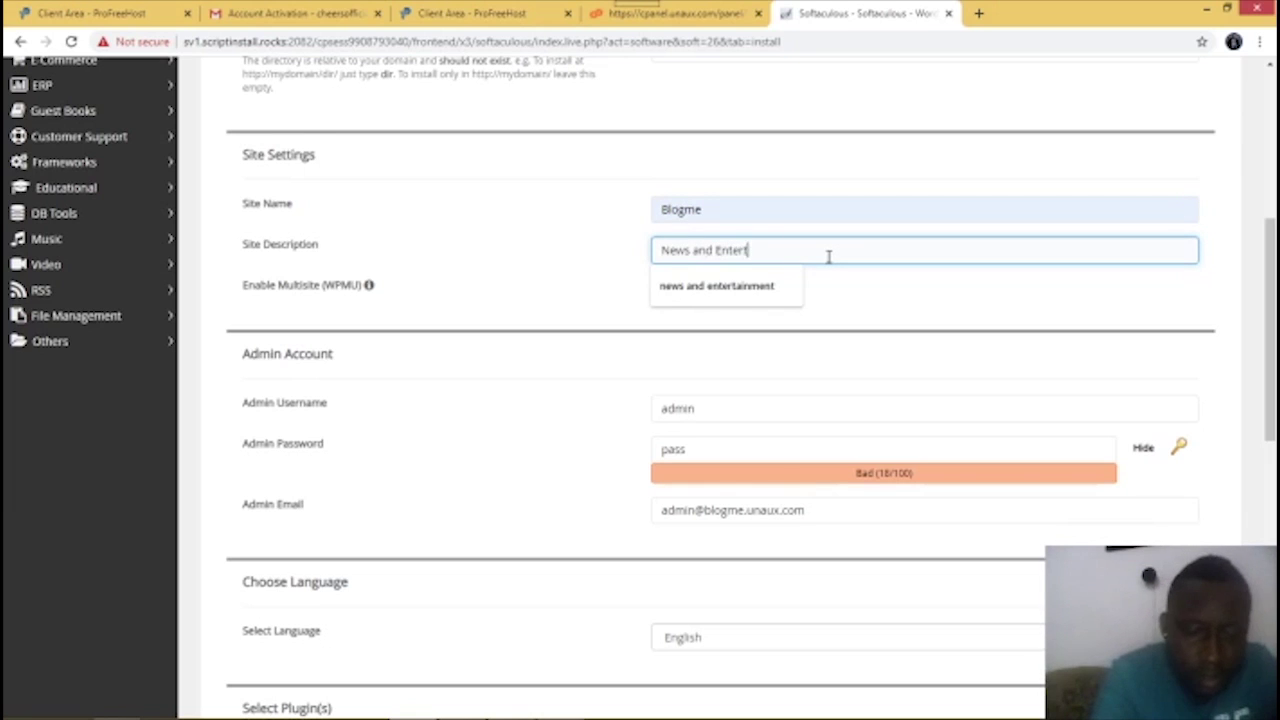
pyautogui.write('ainment')
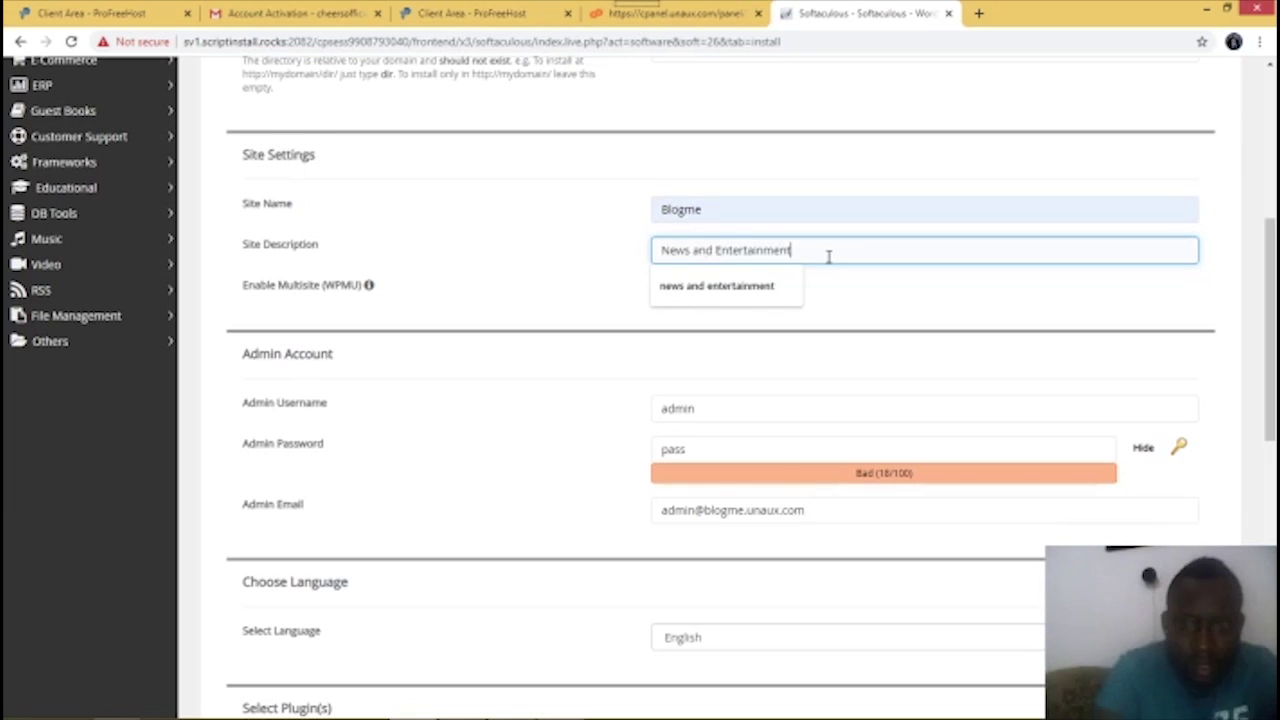
pyautogui.click(885, 323)
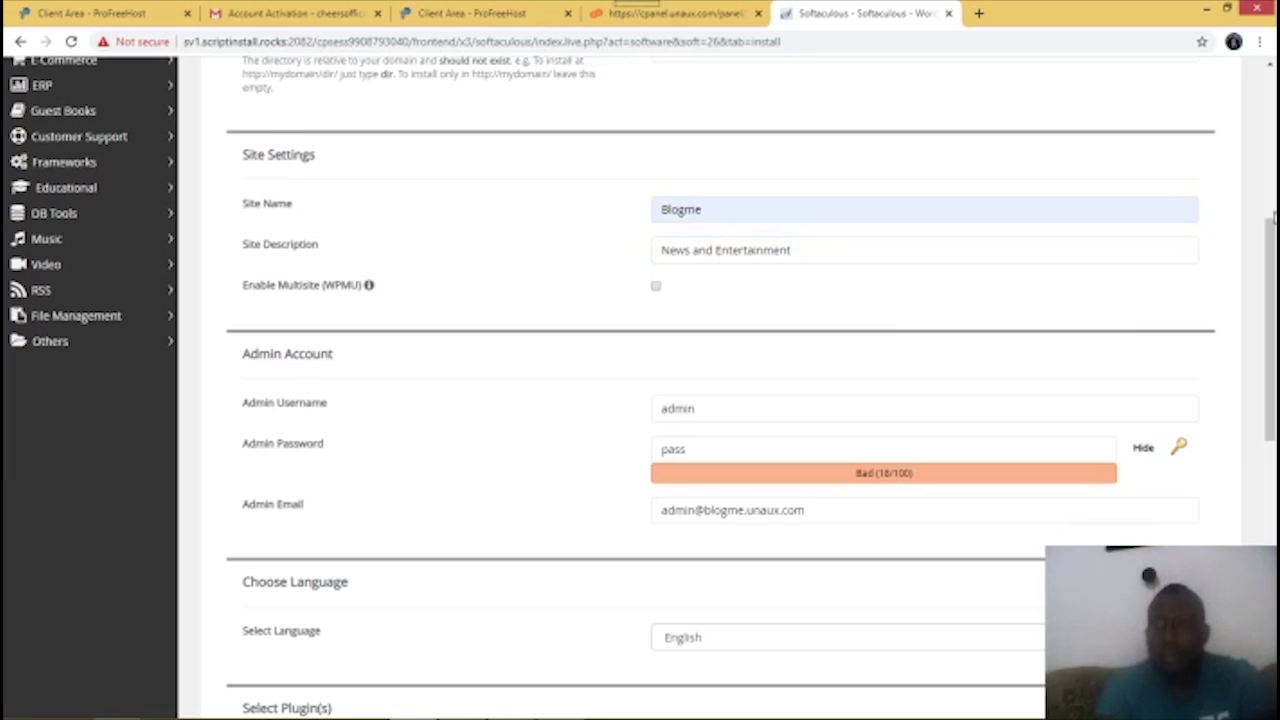
# Keep the default admin account, language, plugin and theme settings and run the WordPress installation.
pyautogui.scroll(-2, 1272, 250)
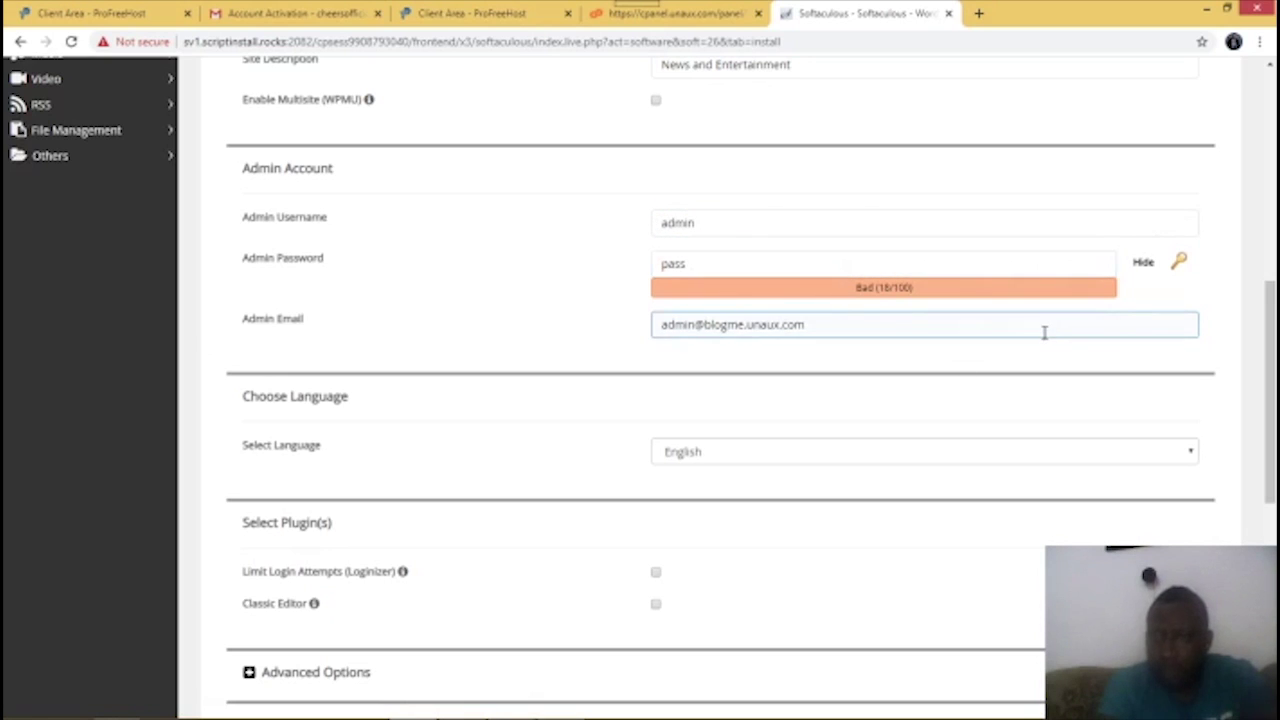
pyautogui.moveTo(1271, 322); pyautogui.dragTo(1272, 506)
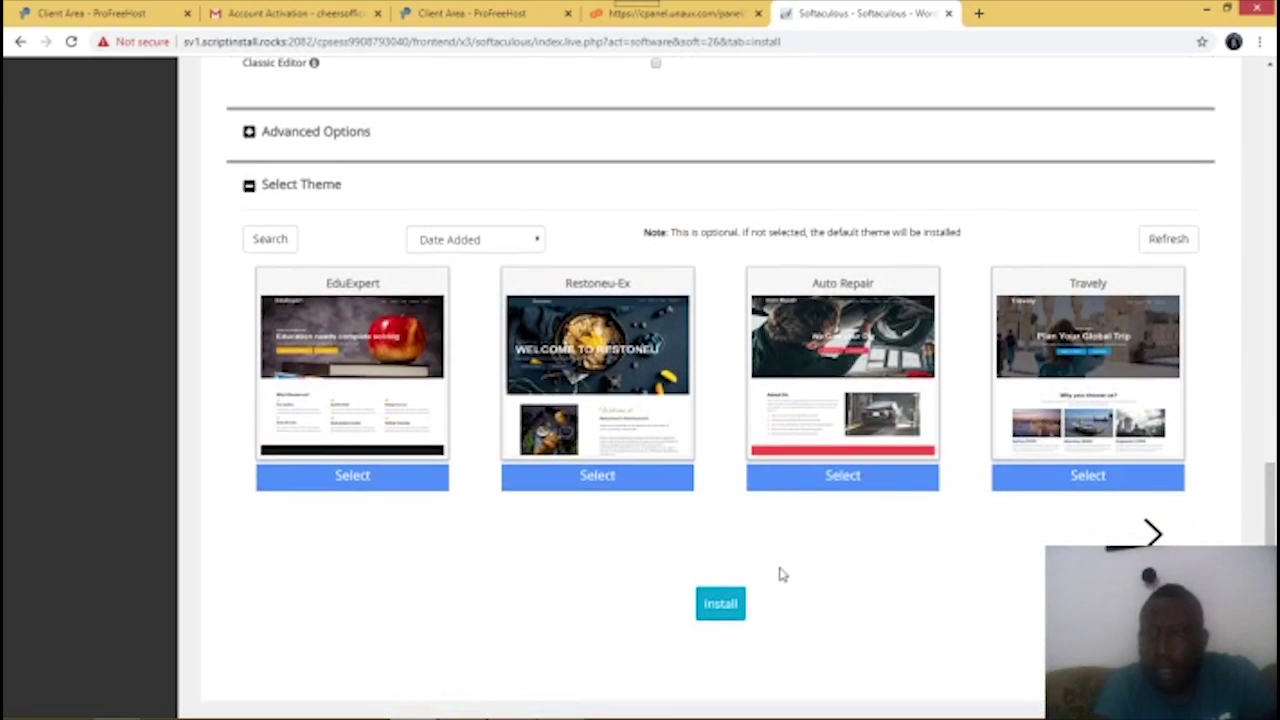
pyautogui.click(718, 605)
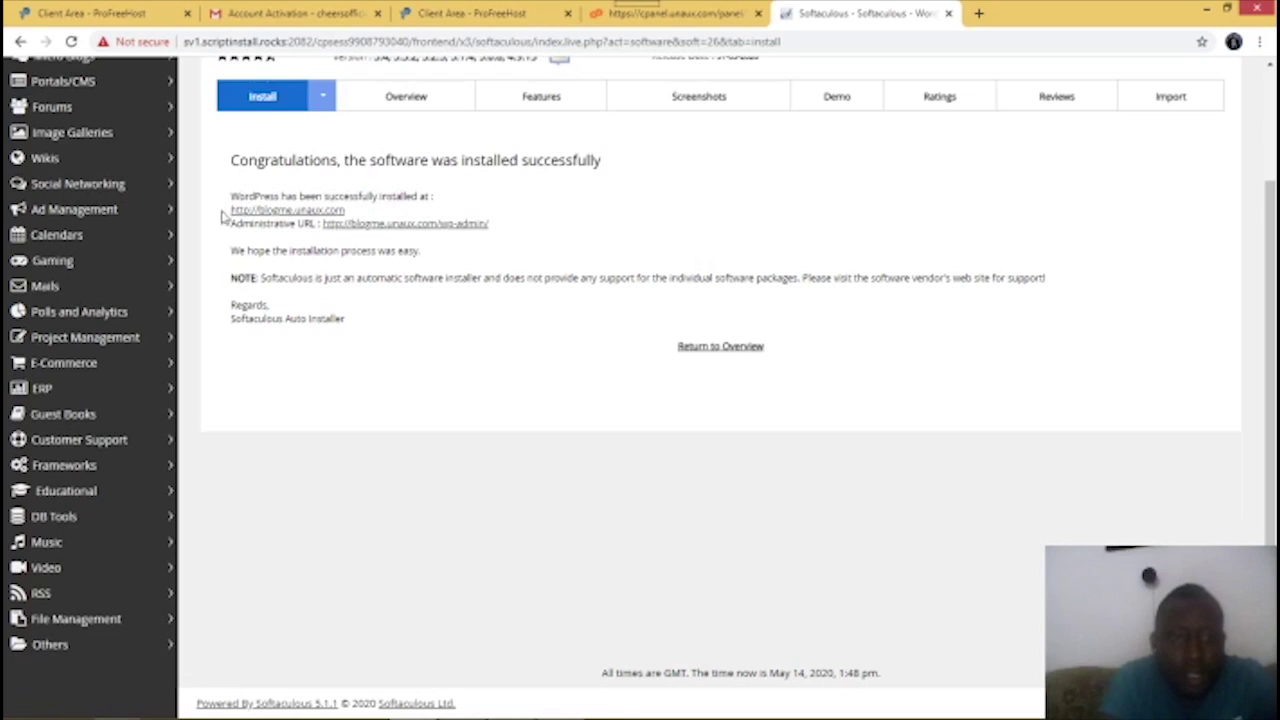
# Open the installed site blogme.unaux.com in a new tab and look over its homepage.
pyautogui.rightClick(296, 216)
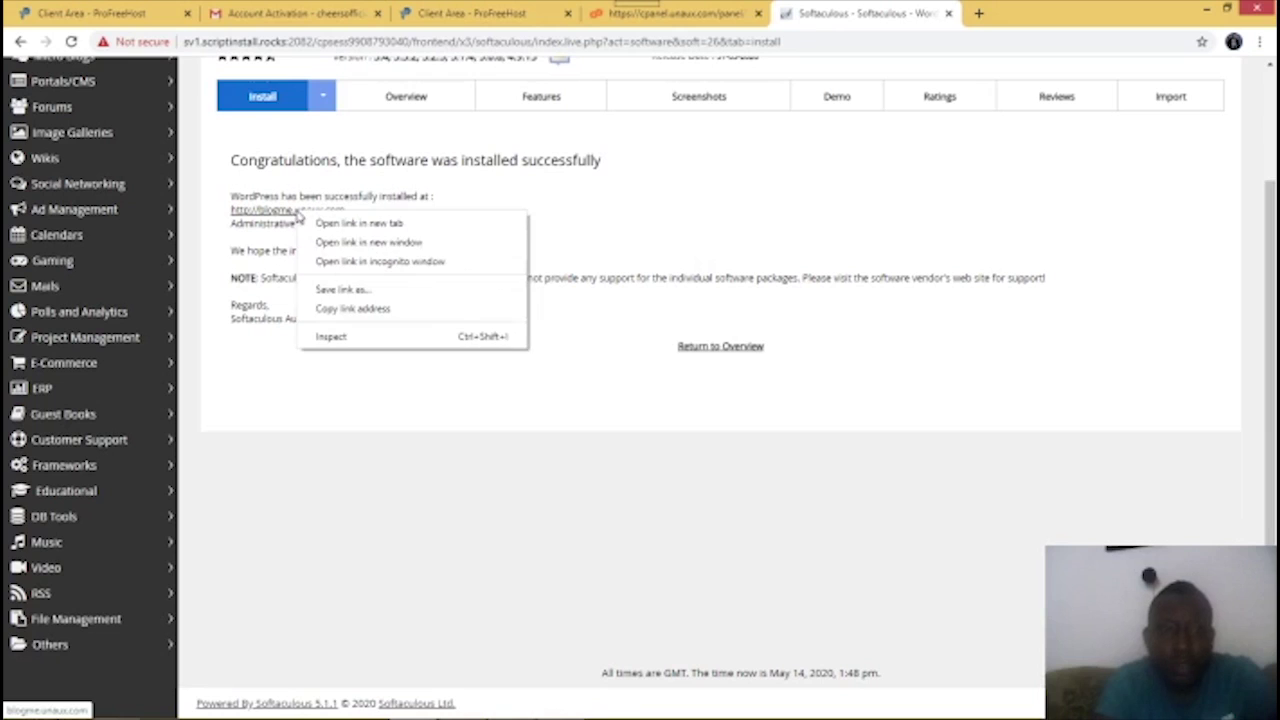
pyautogui.click(393, 224)
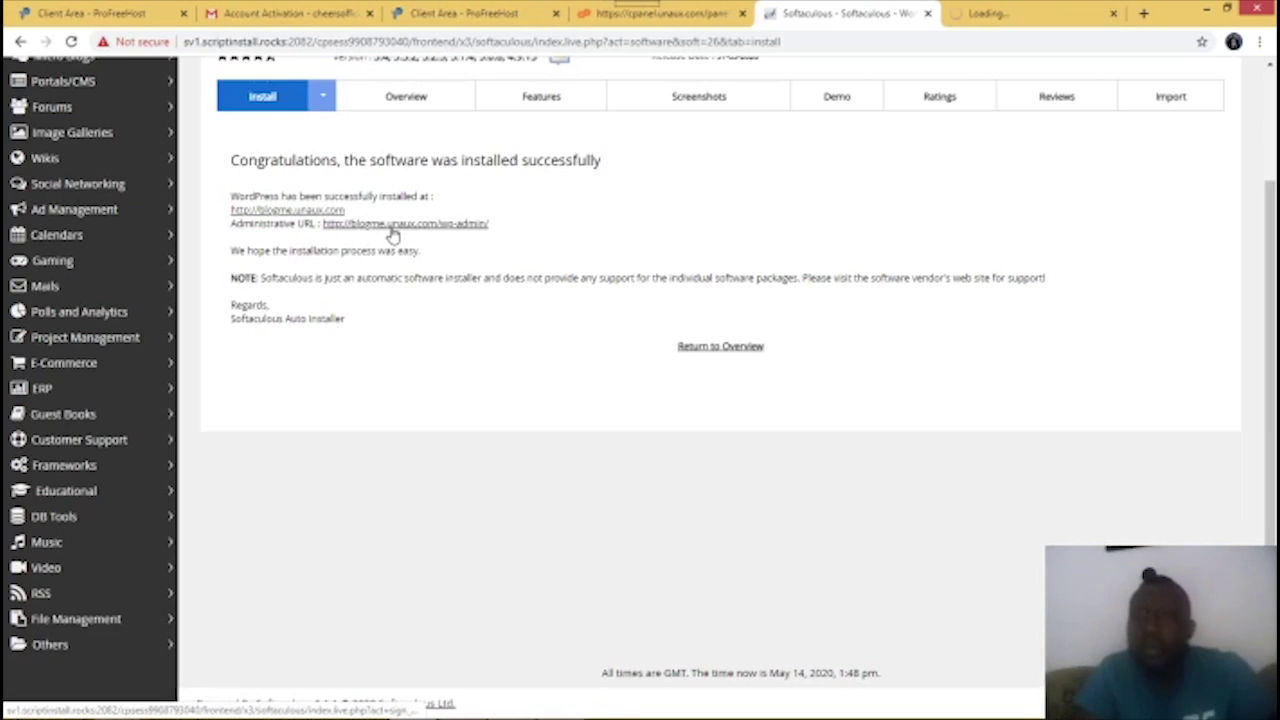
pyautogui.click(1030, 13)
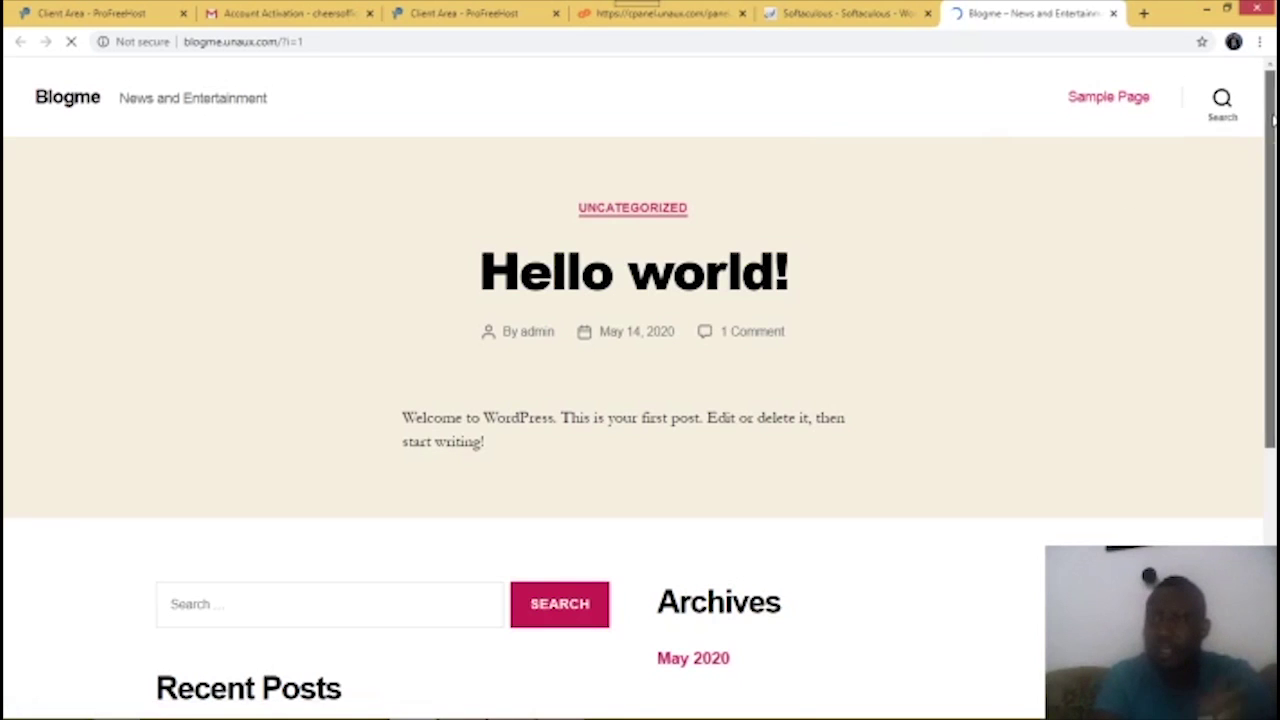
pyautogui.scroll(-3, 852, 146)
pyautogui.scroll(3, 1087, 288)
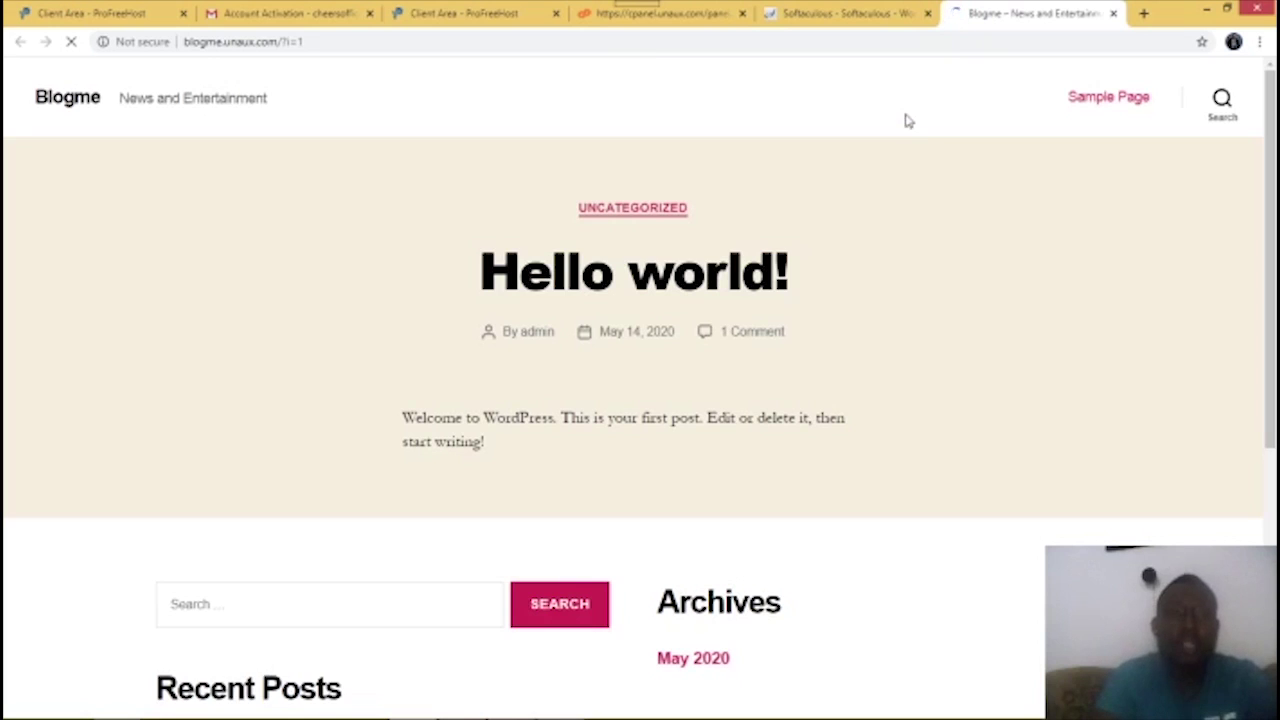
# Go to the WordPress admin login page at blogme.unaux.com/wp-admin.
pyautogui.click(363, 45)
pyautogui.click(363, 45)
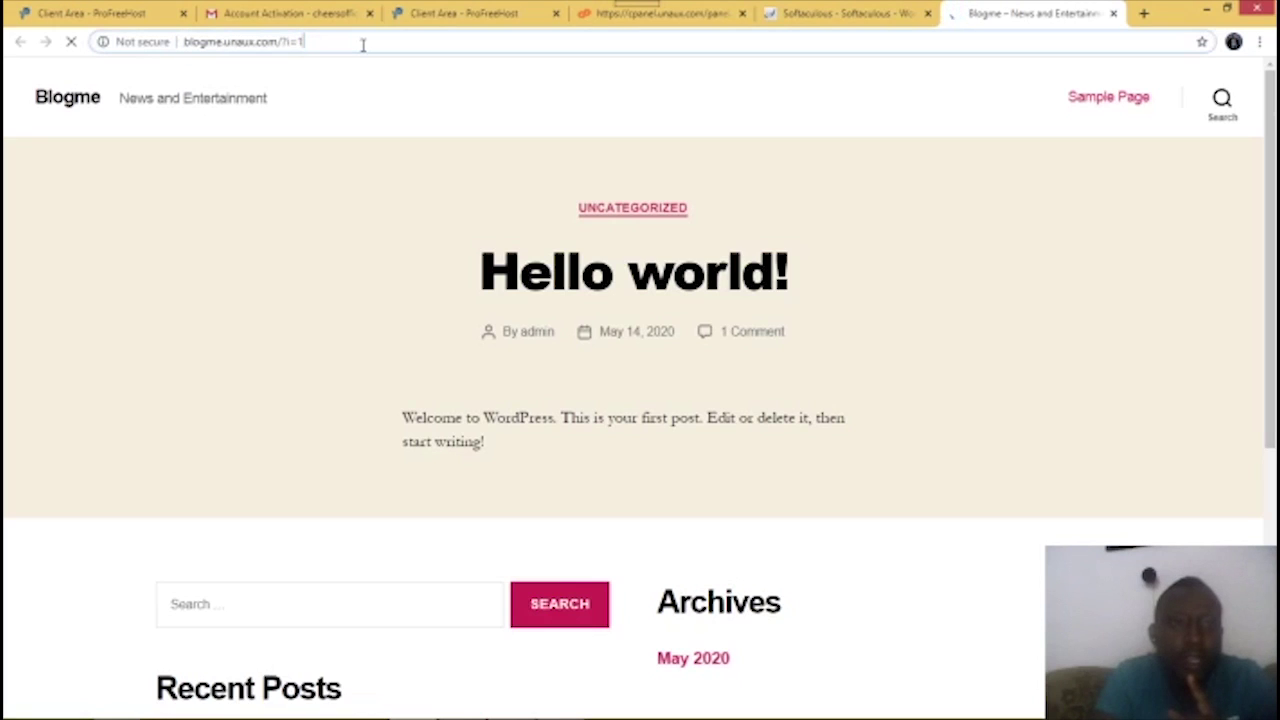
pyautogui.press('BackSpace')
pyautogui.press('BackSpace')
pyautogui.press('BackSpace')
pyautogui.press('BackSpace')
pyautogui.press('BackSpace')
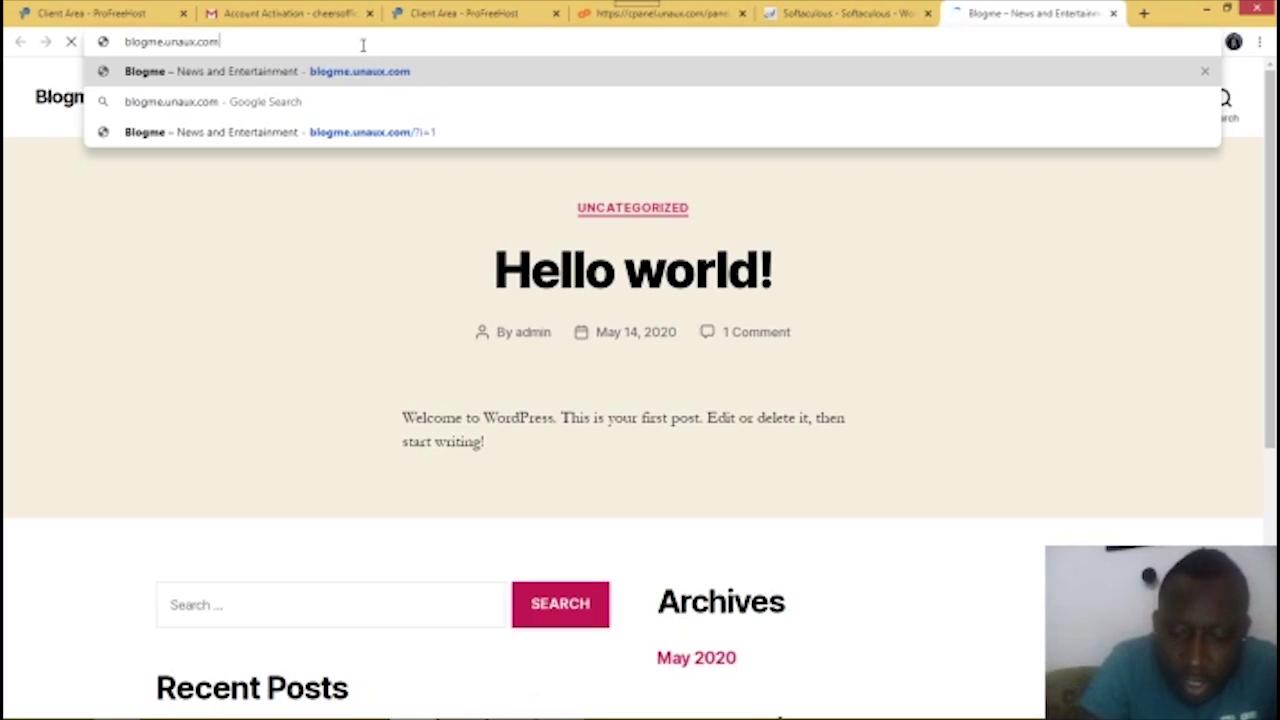
pyautogui.write('/wp')
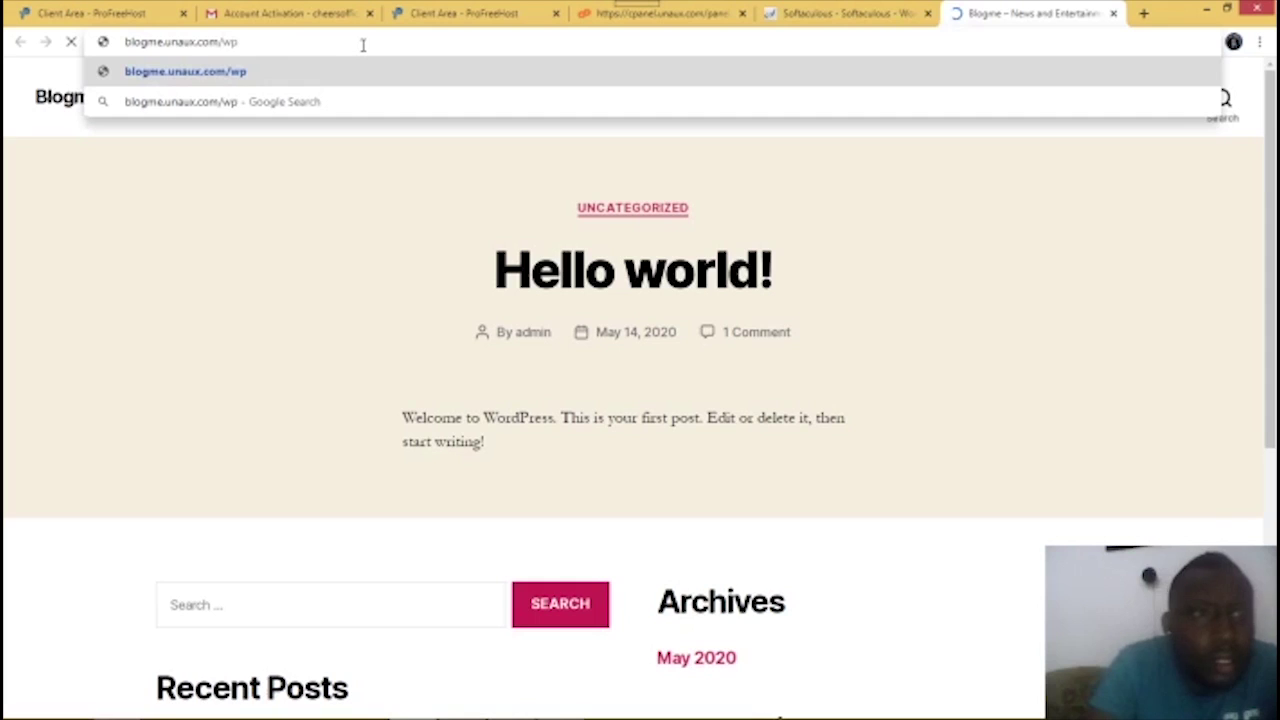
pyautogui.write('-admin')
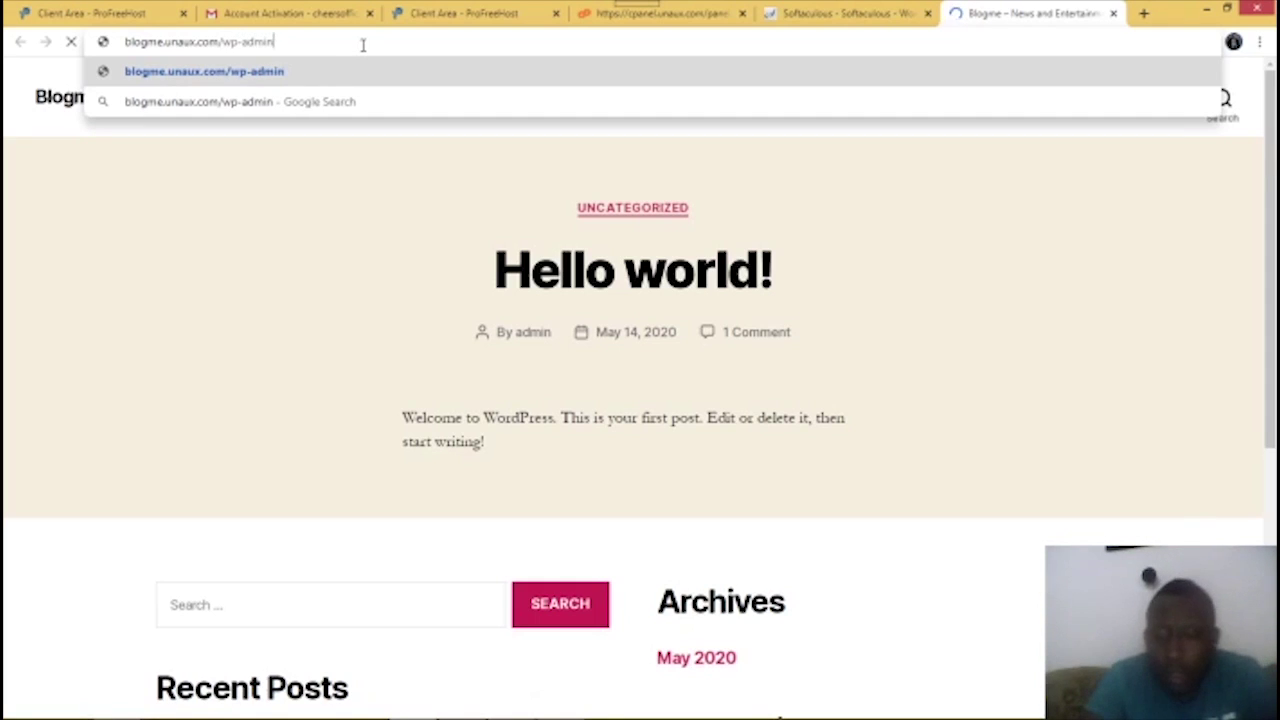
pyautogui.press('Return')
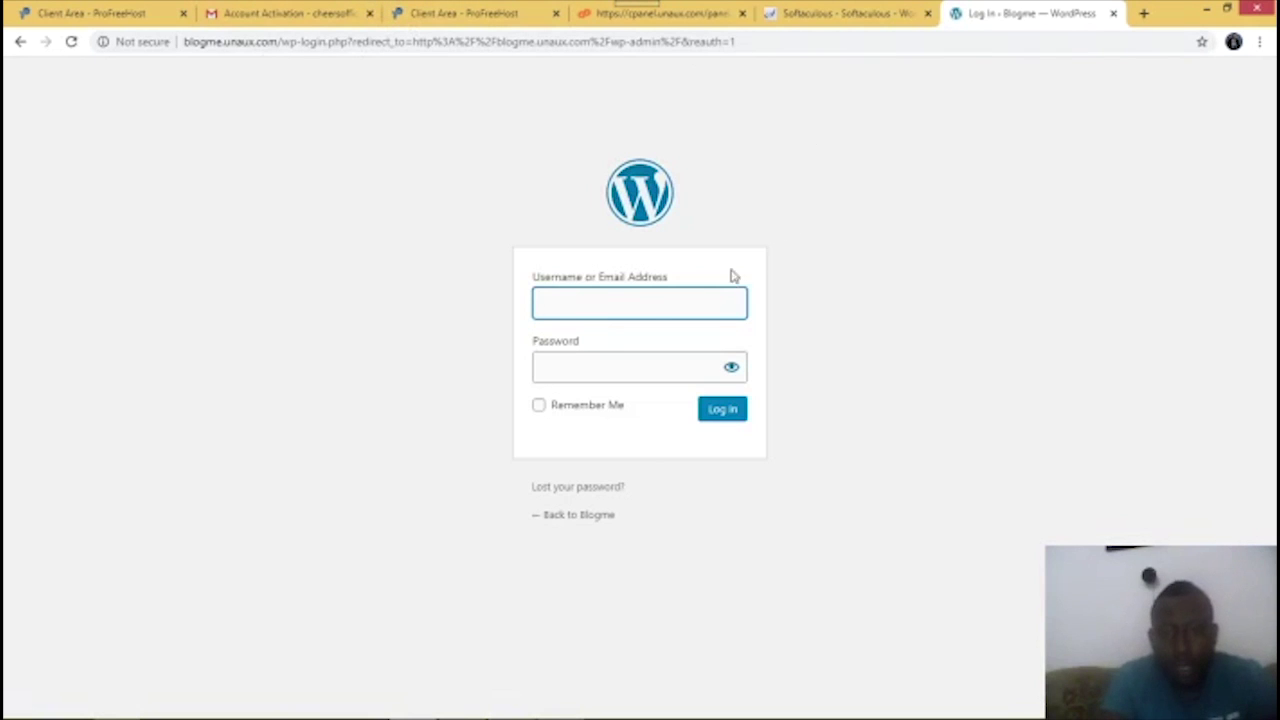
# Log in to WordPress as admin with the account password and decline saving the password in the browser.
pyautogui.click(661, 307)
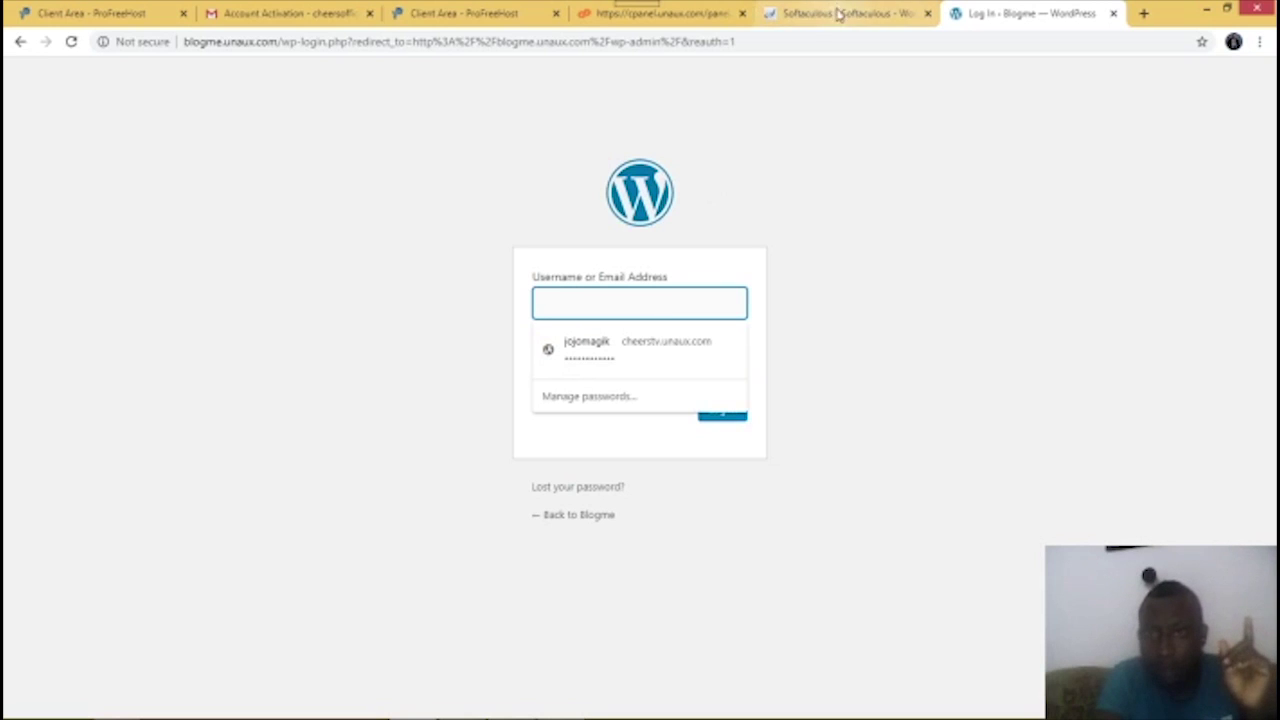
pyautogui.click(910, 216)
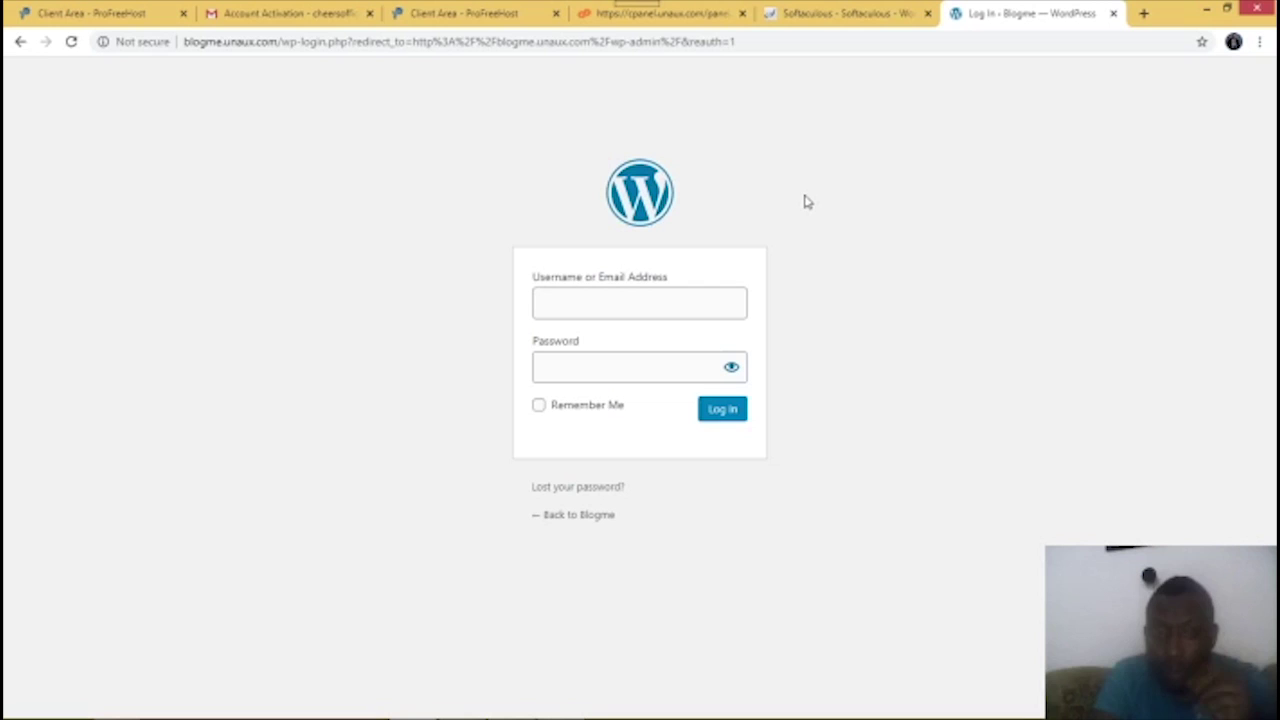
pyautogui.click(645, 300)
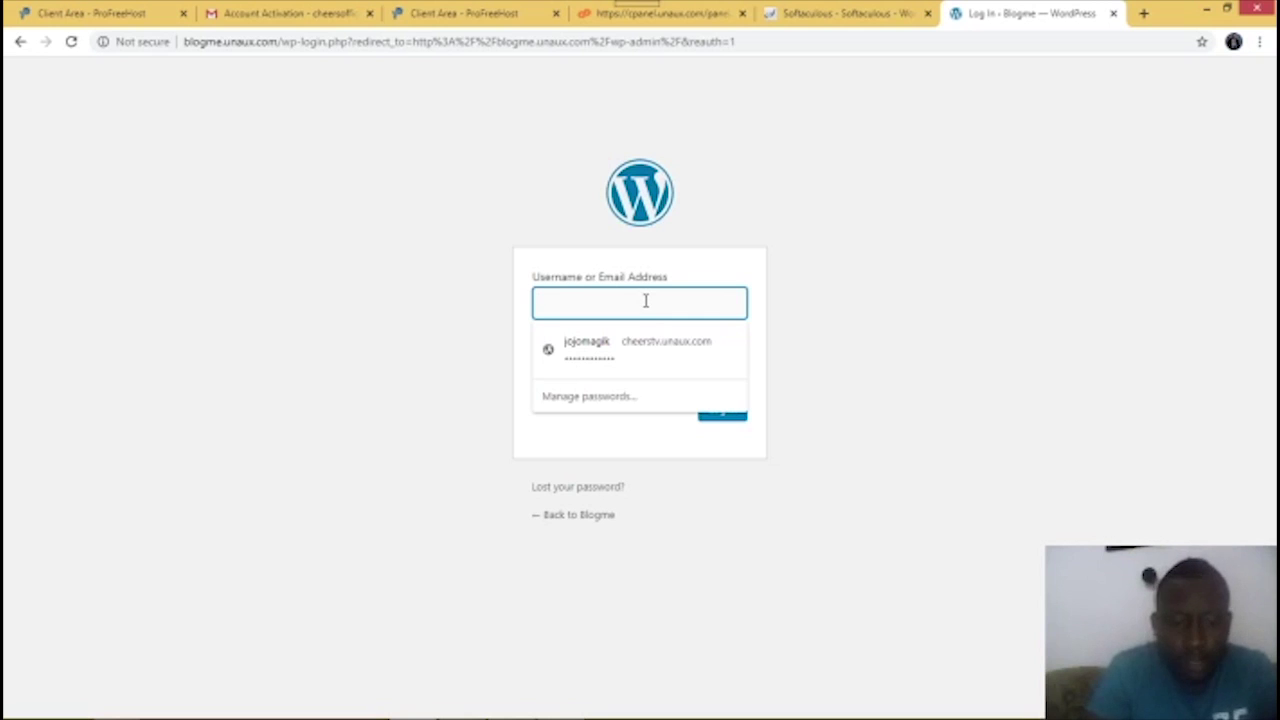
pyautogui.write('ad')
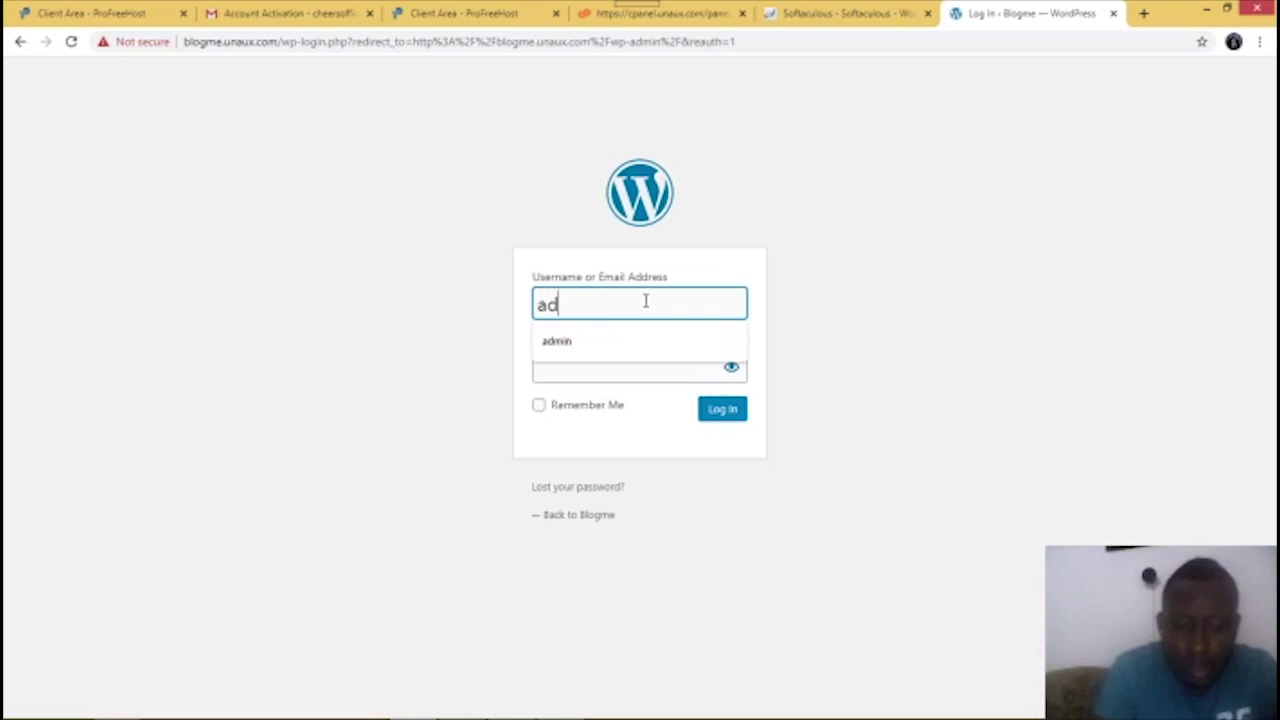
pyautogui.write('min')
pyautogui.click(615, 371)
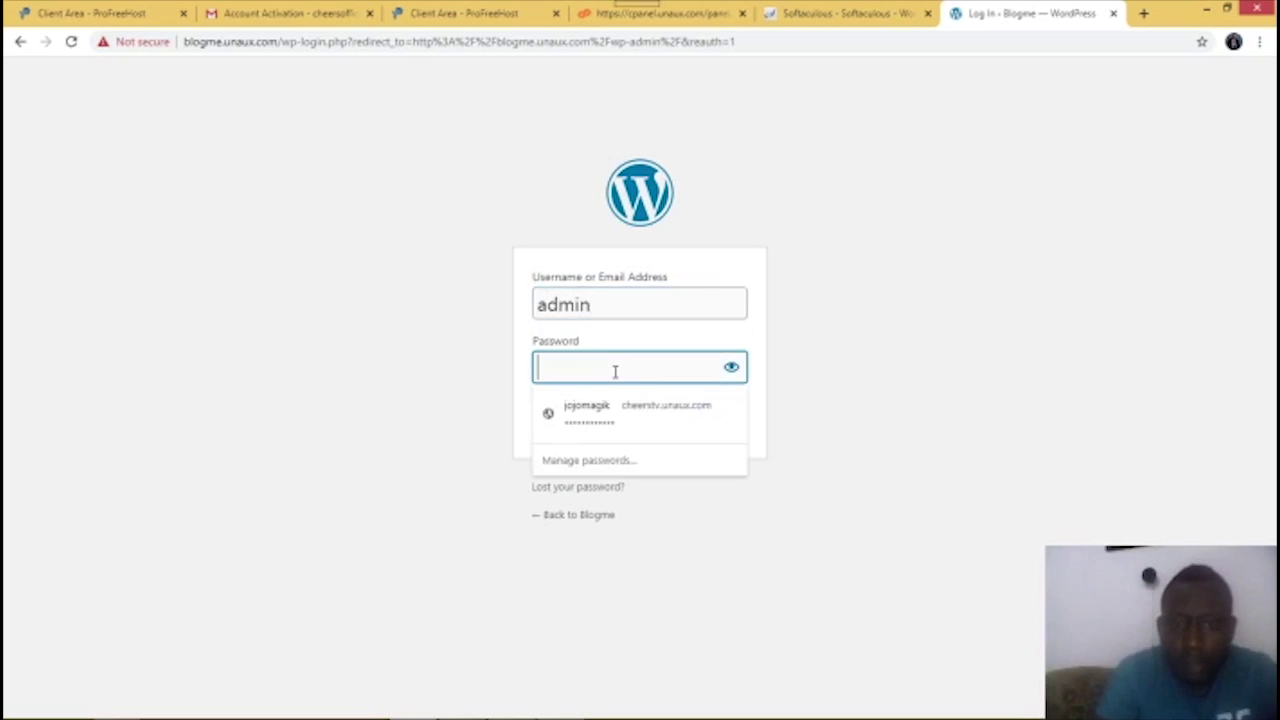
pyautogui.write('••••')
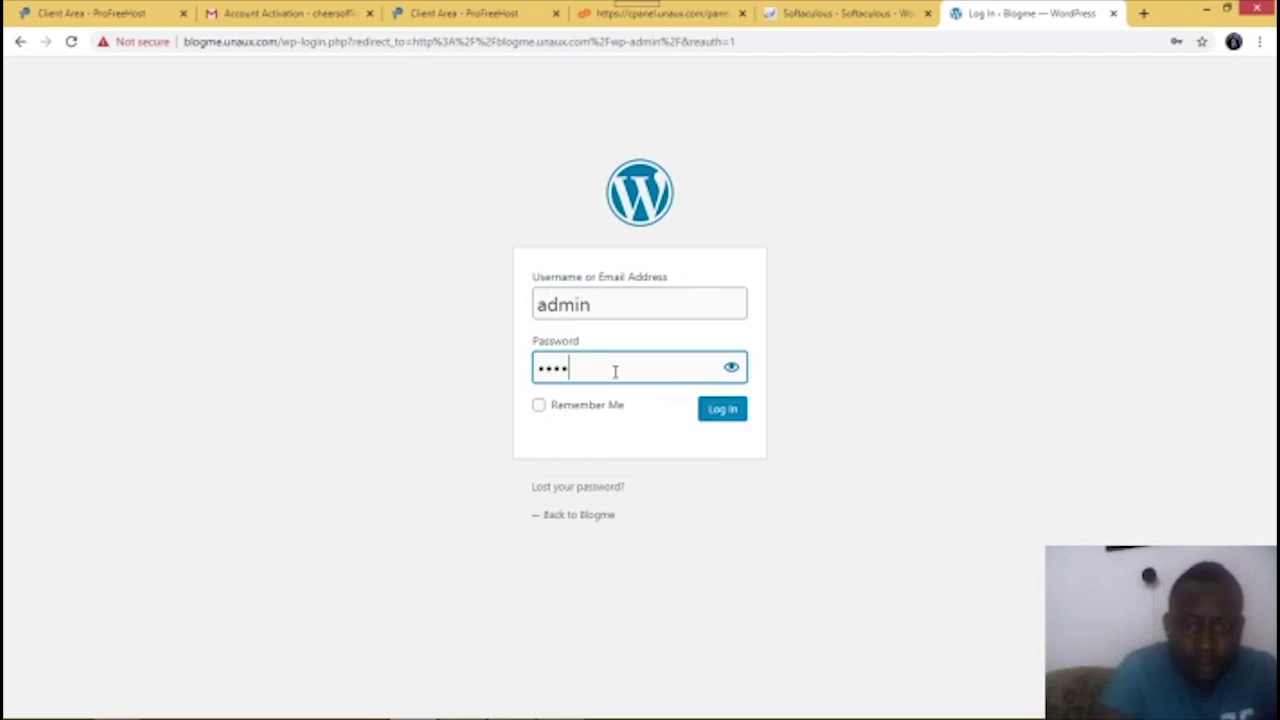
pyautogui.click(722, 418)
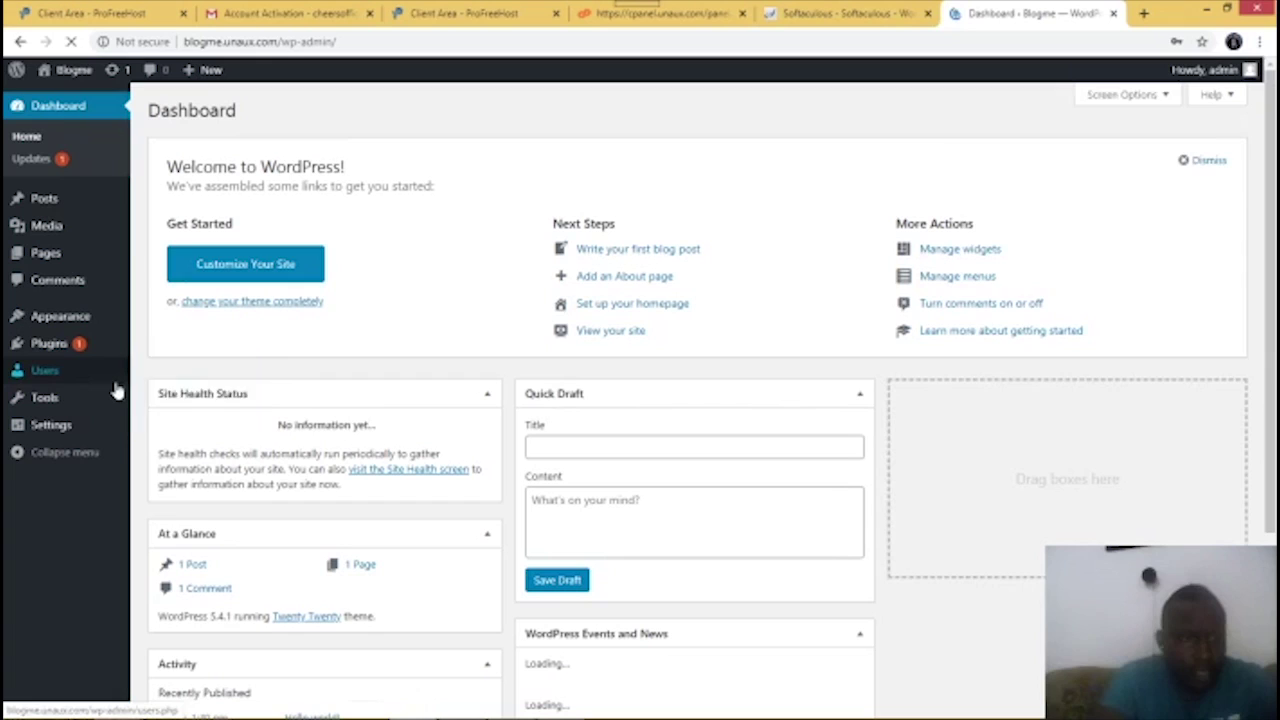
pyautogui.moveTo(116, 390)
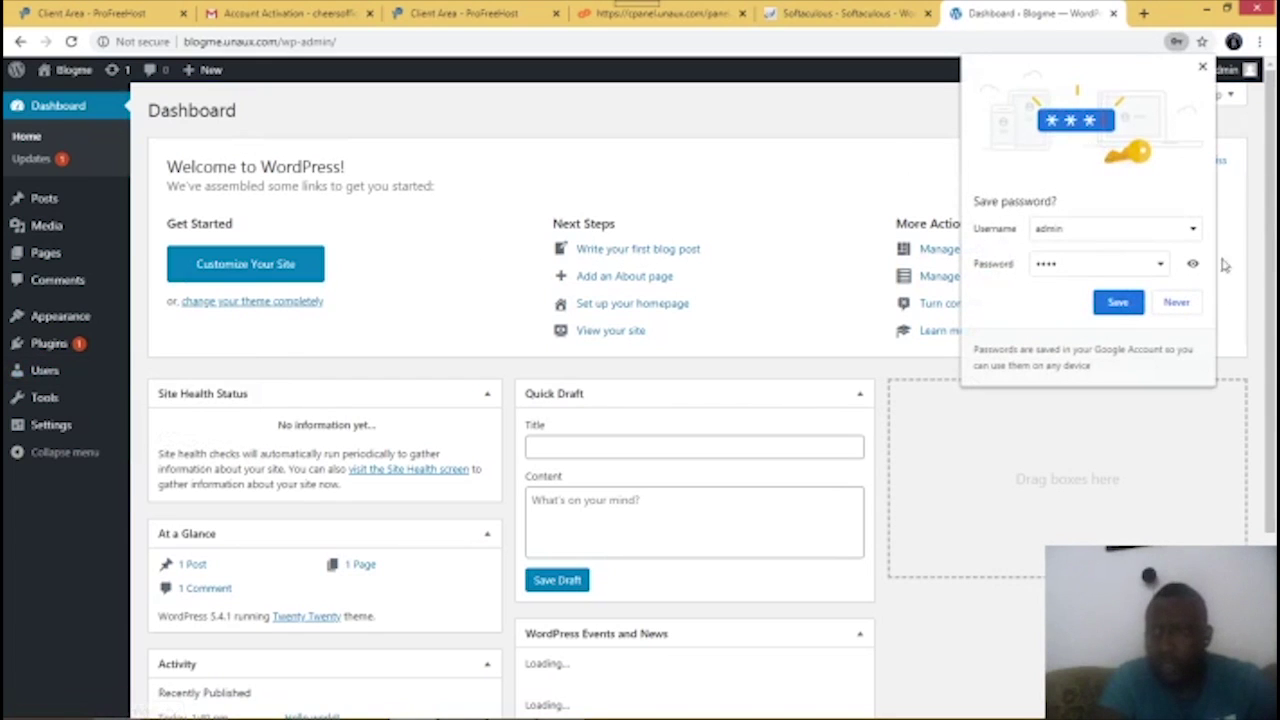
pyautogui.click(1180, 305)
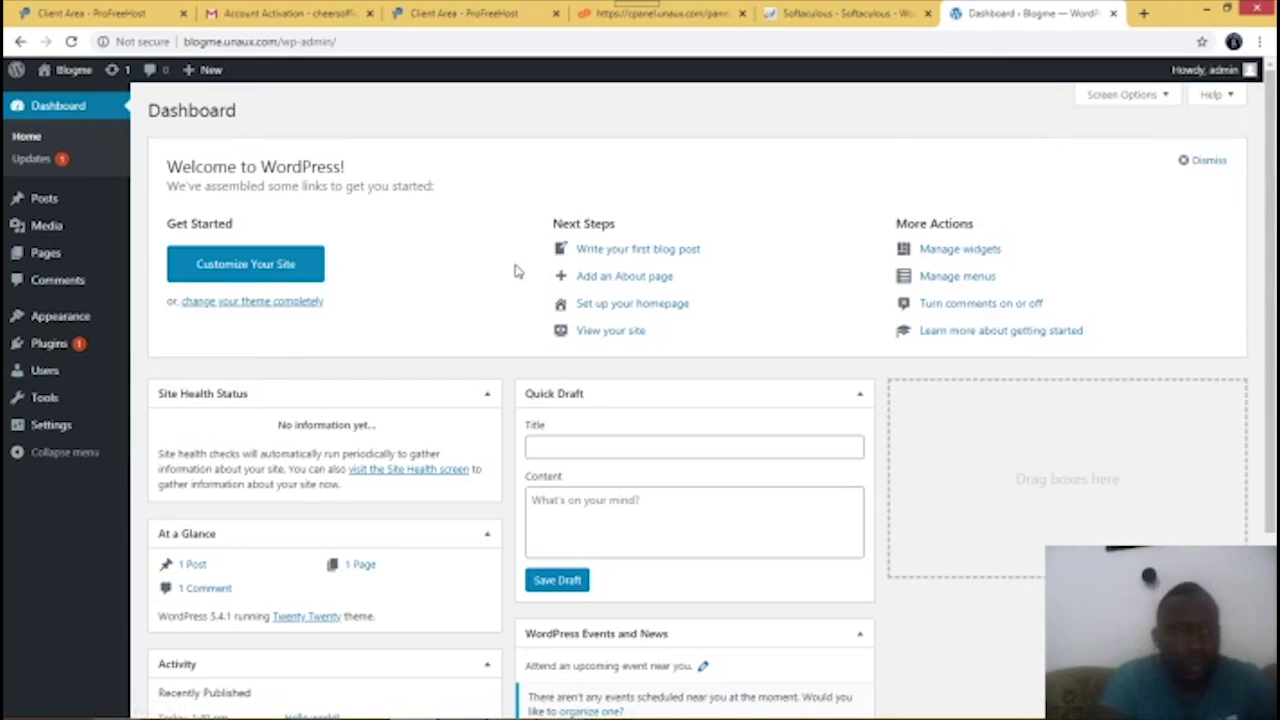
# Open the theme management page, start adding a new theme and search for astra.
pyautogui.moveTo(66, 320)
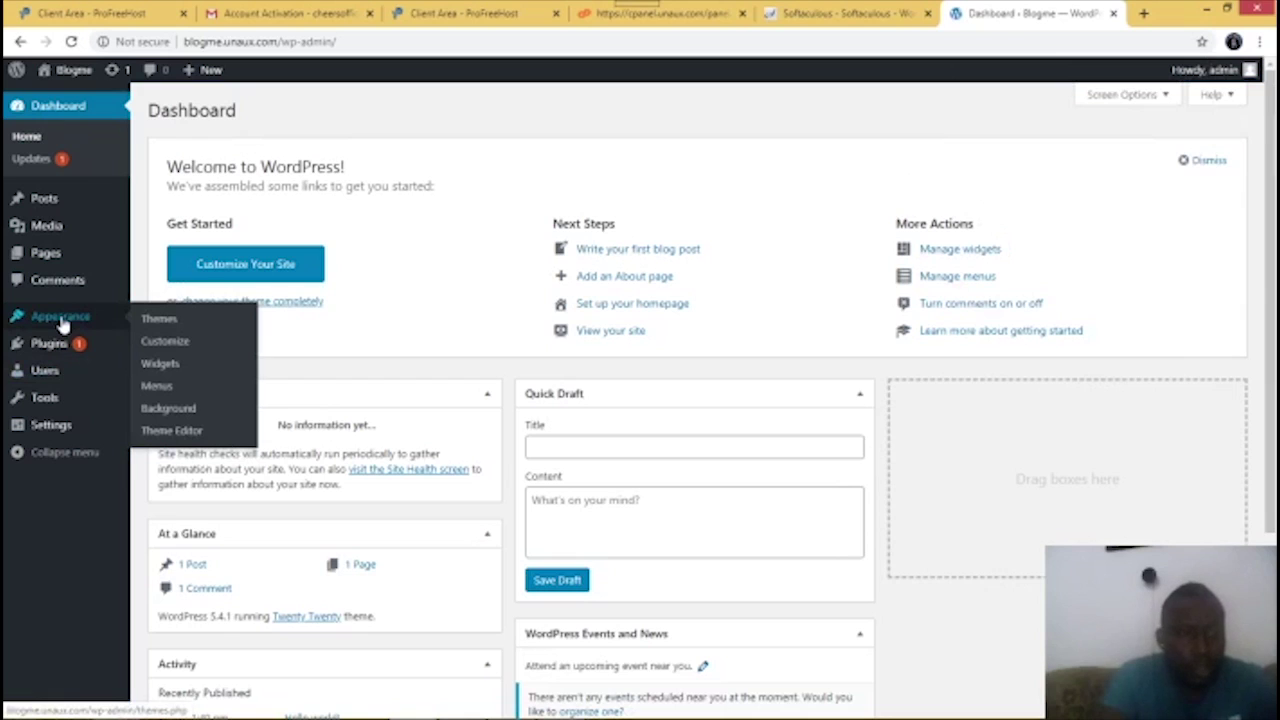
pyautogui.click(158, 319)
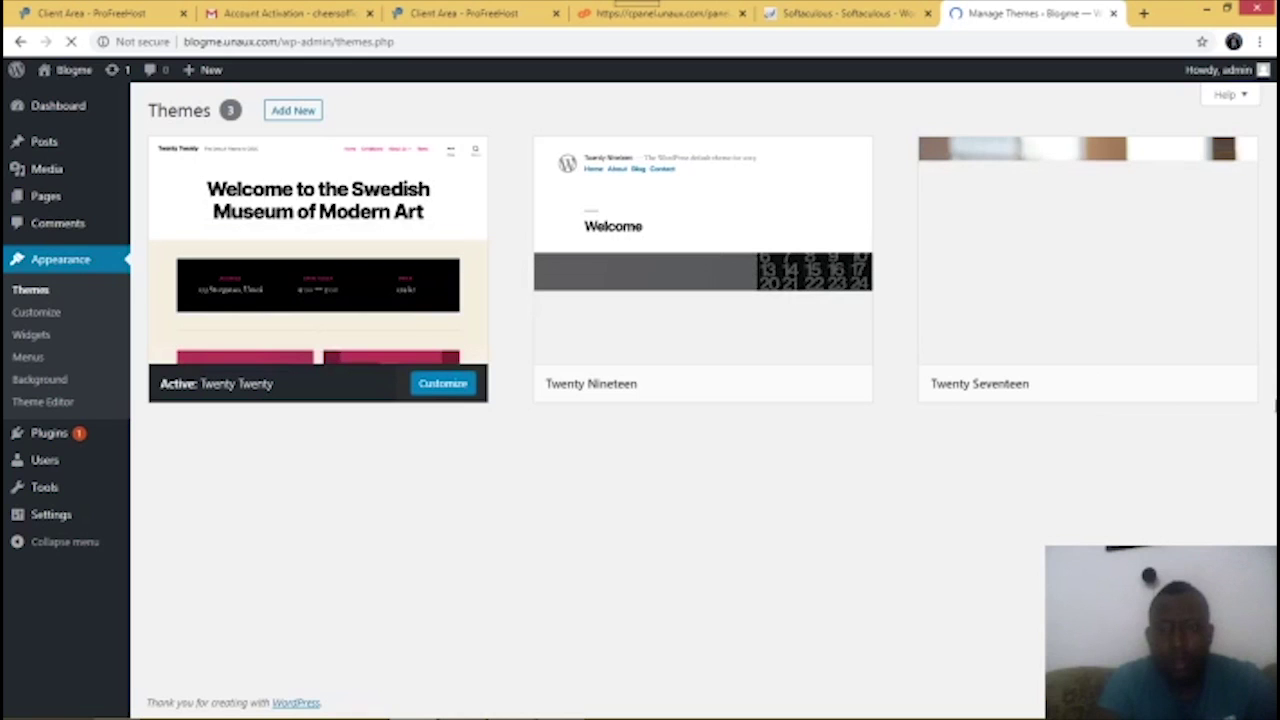
pyautogui.moveTo(1255, 322)
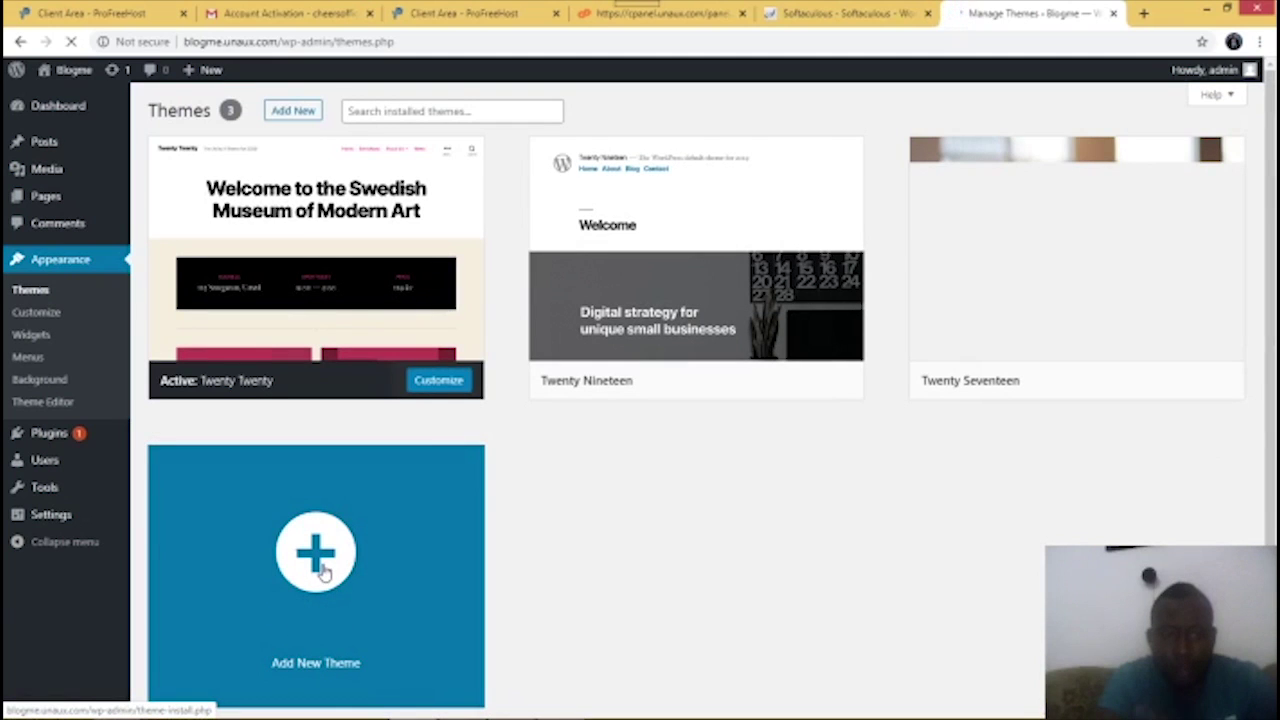
pyautogui.click(314, 564)
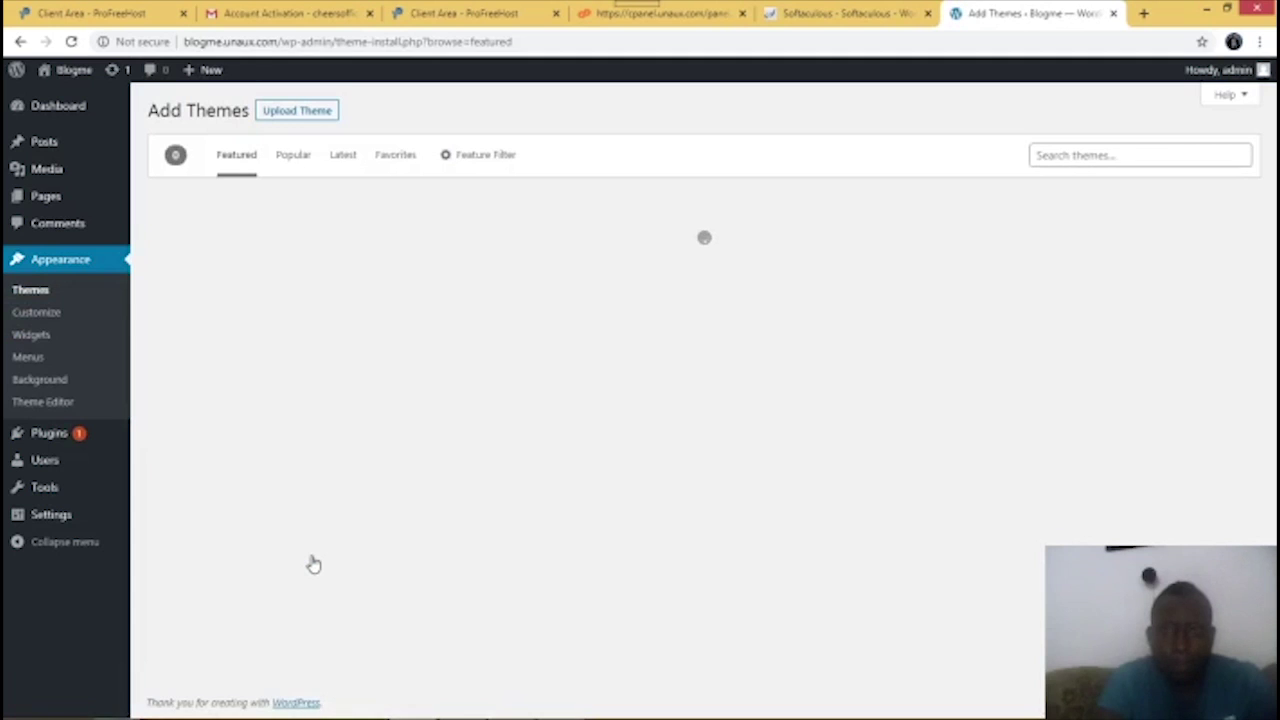
pyautogui.click(1107, 155)
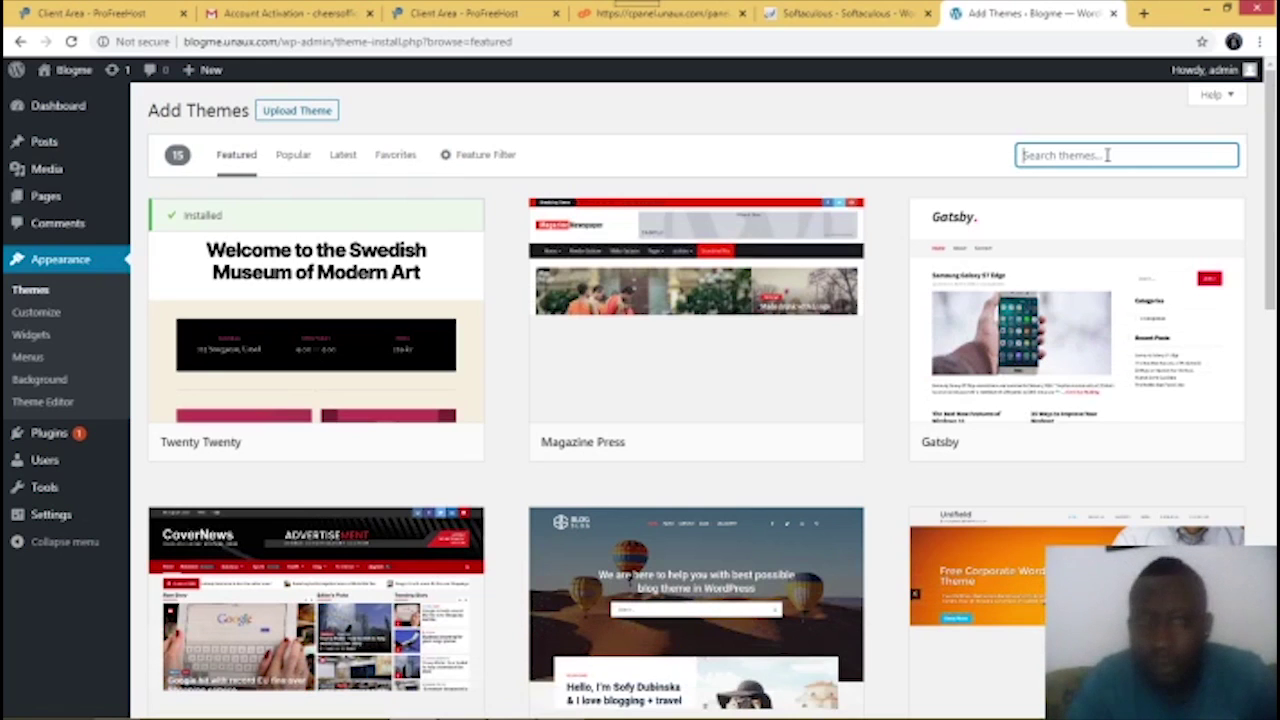
pyautogui.write('astra')
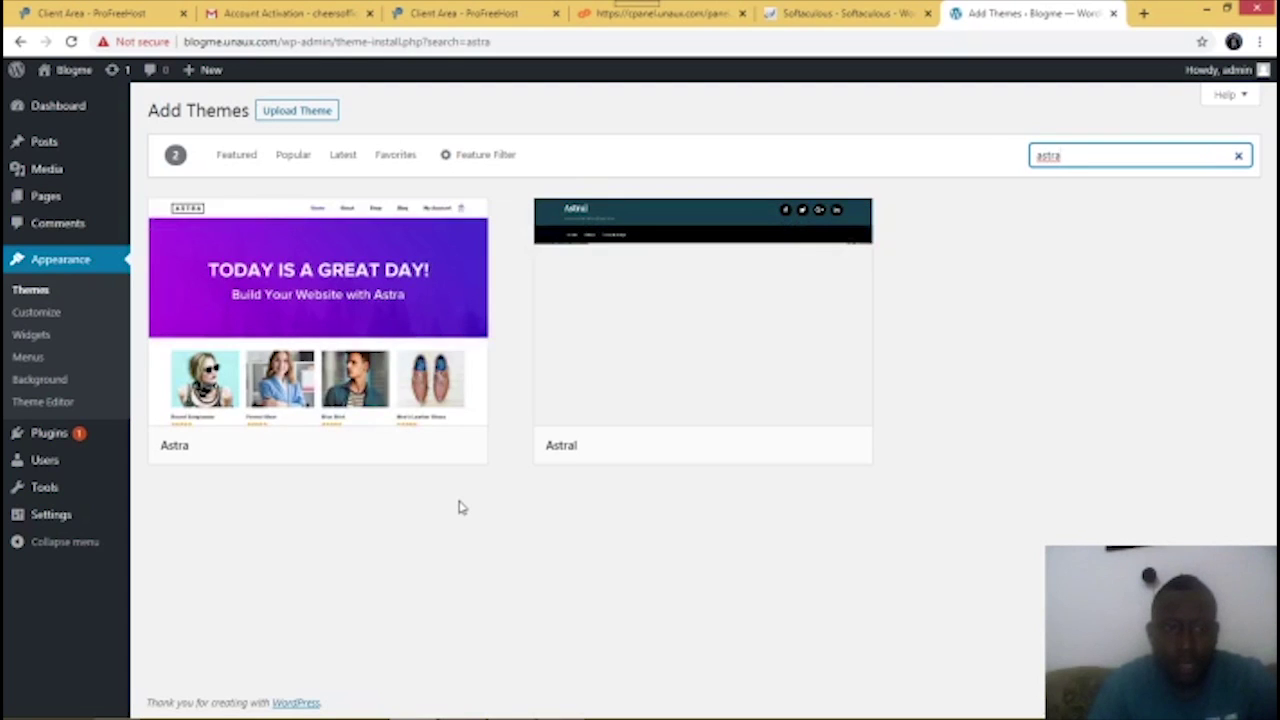
pyautogui.moveTo(420, 390)
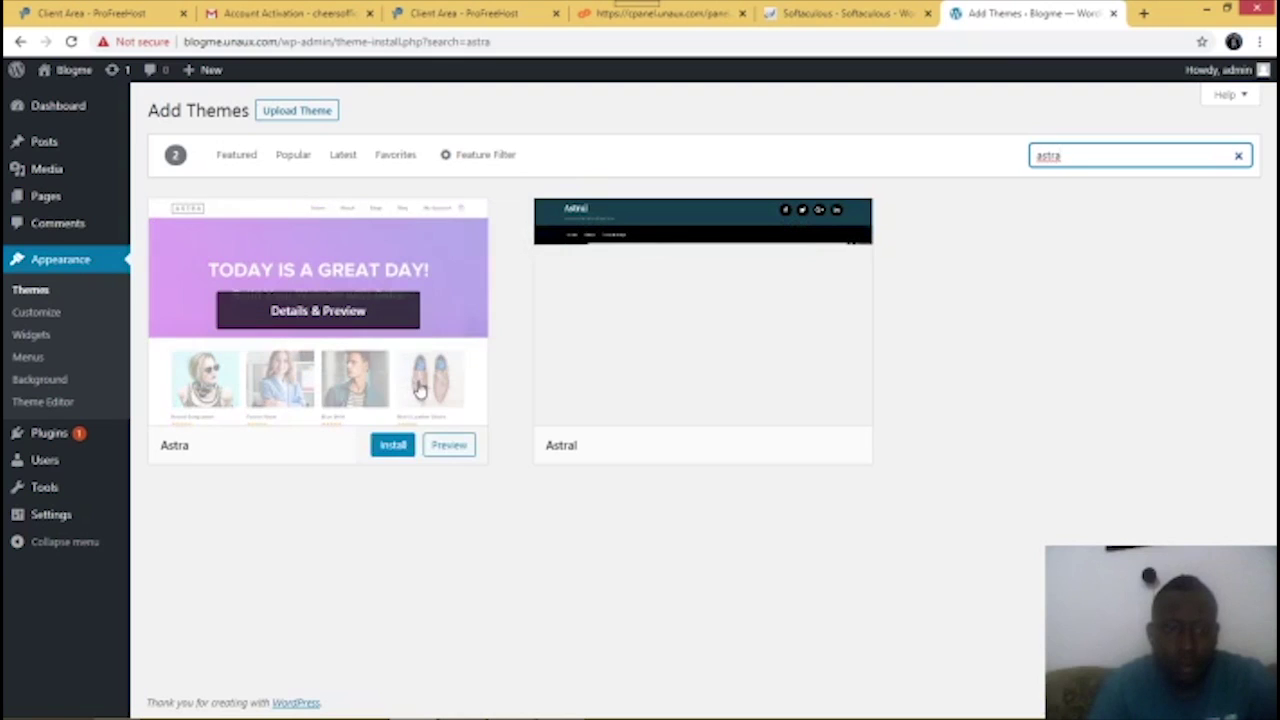
# Install and activate the Astra theme, and get started with its Starter Templates plugin.
pyautogui.click(394, 446)
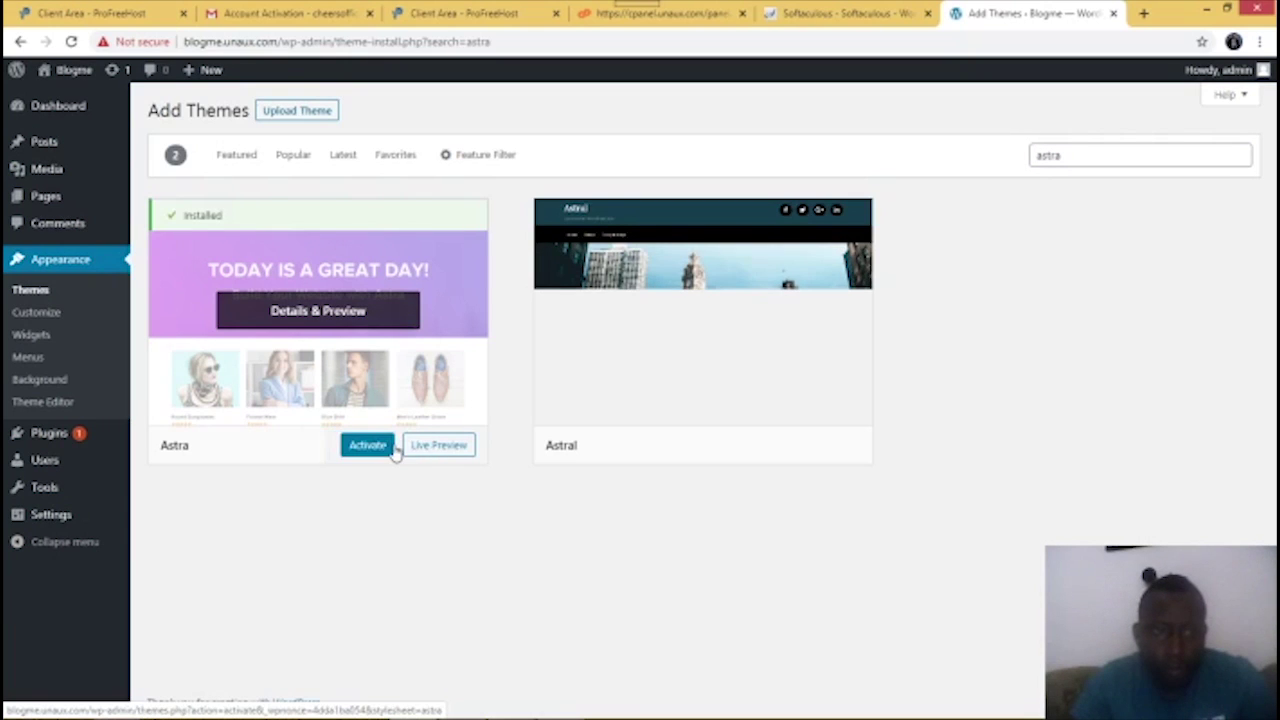
pyautogui.click(368, 450)
pyautogui.click(368, 450)
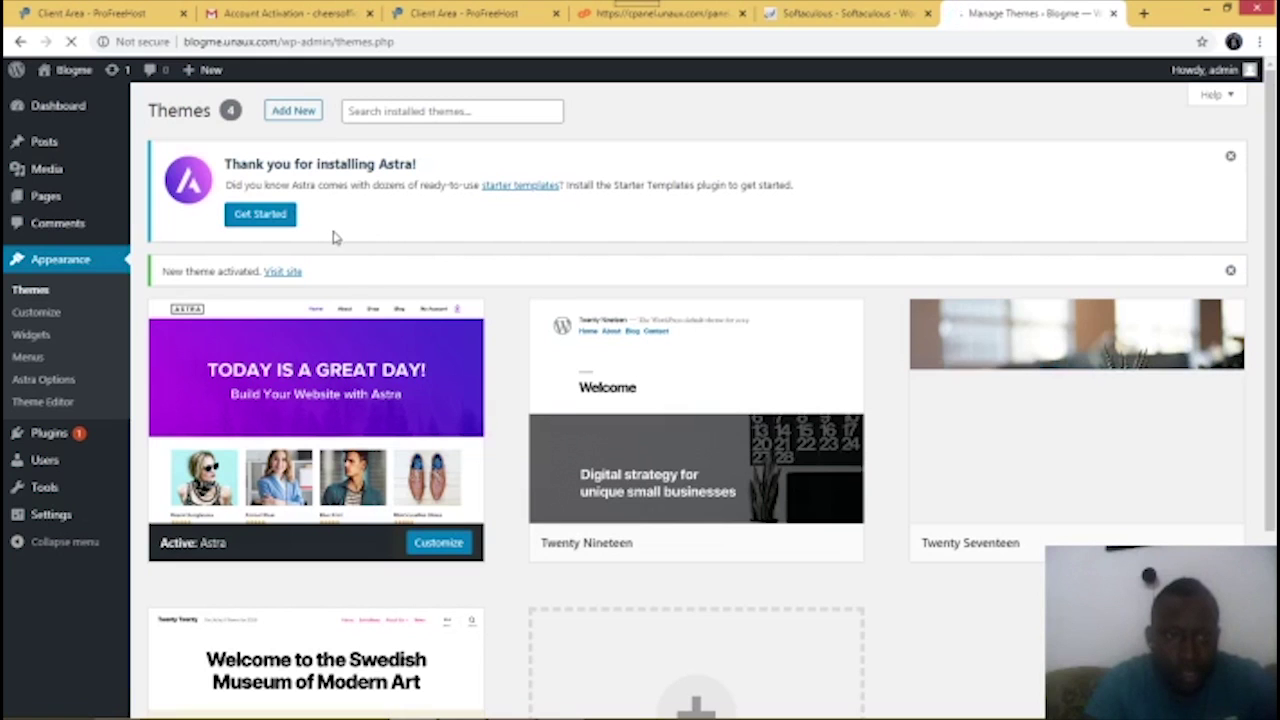
pyautogui.click(260, 215)
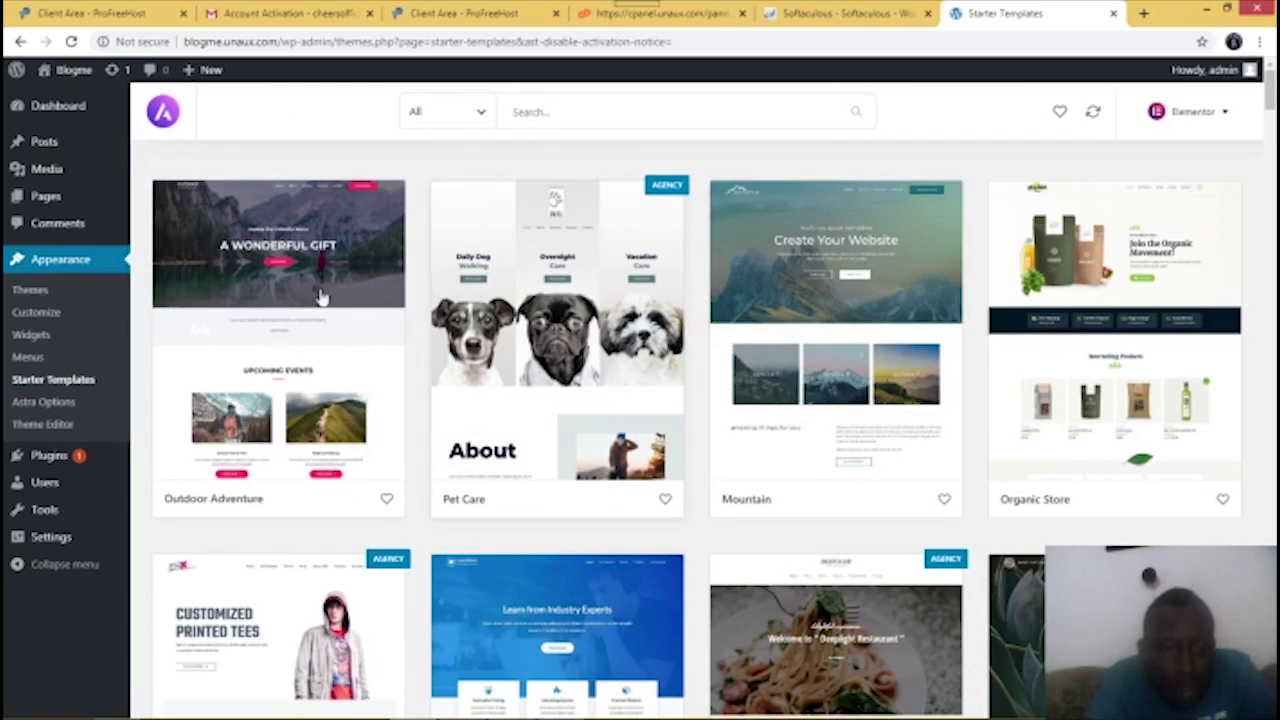
# Import the complete Outdoor Adventure template with customizer settings, widgets, required plugins and content, leaving Delete Previously Imported Site off.
pyautogui.click(285, 330)
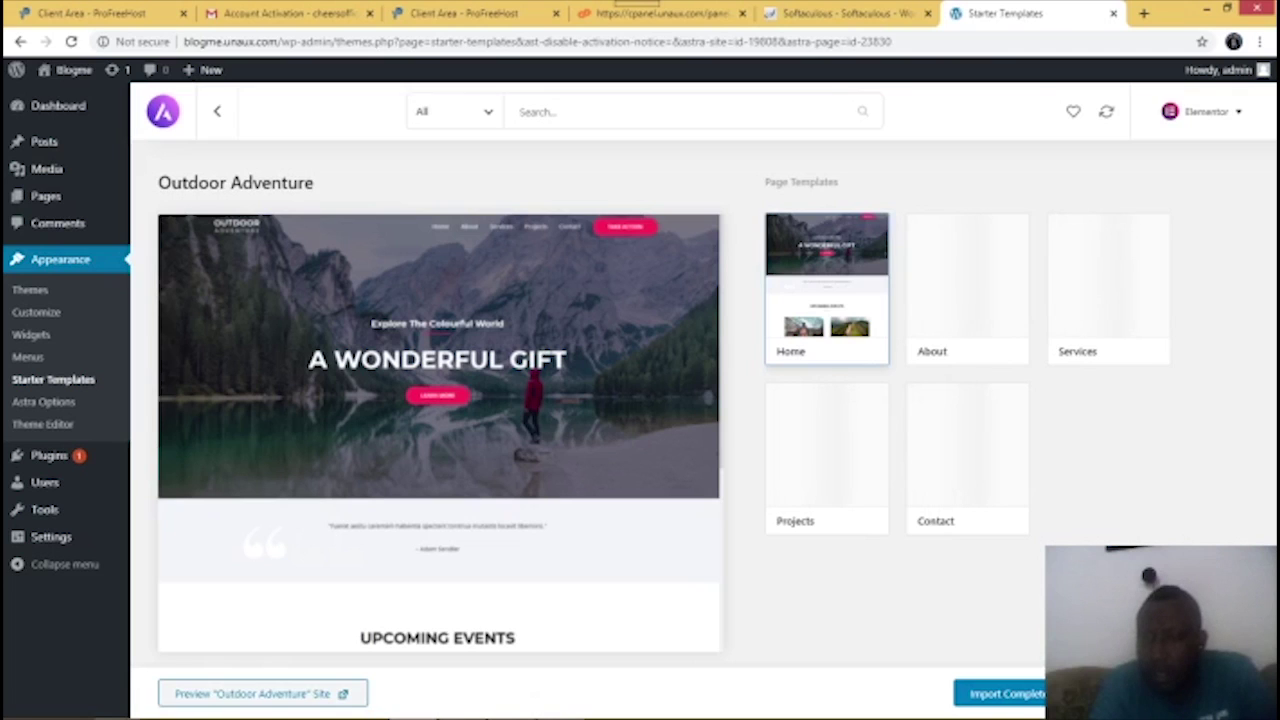
pyautogui.click(1022, 700)
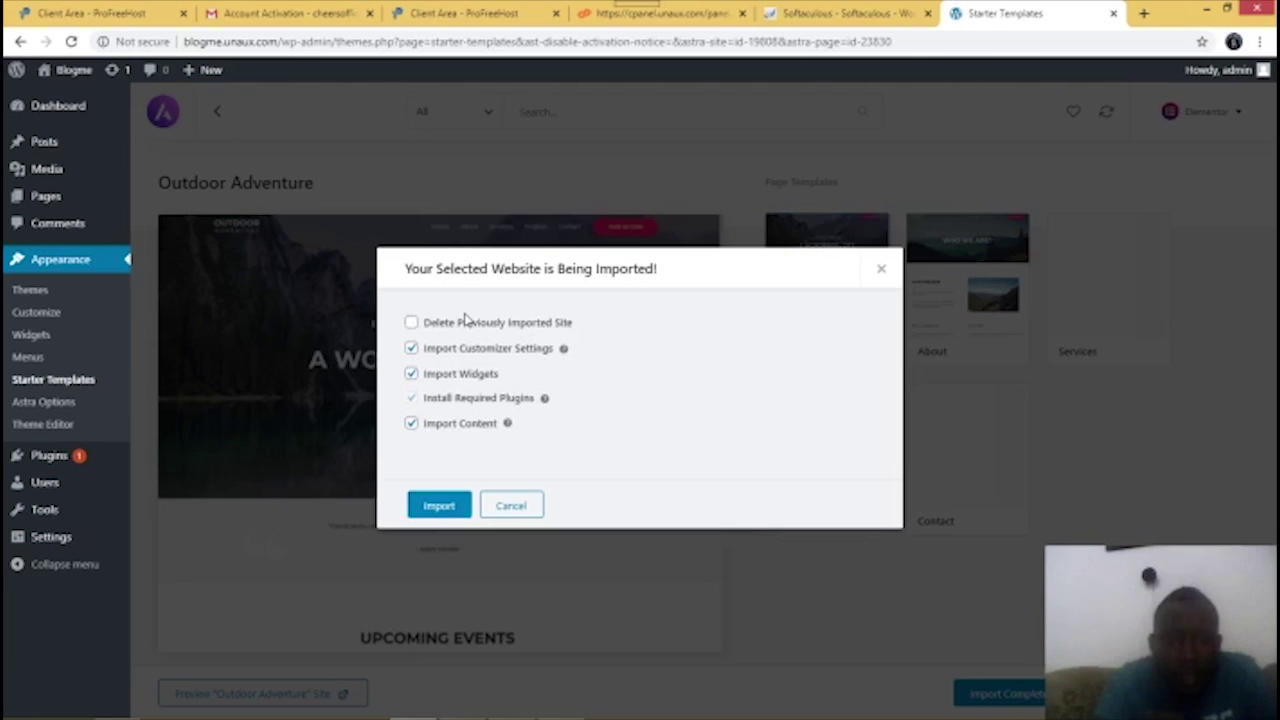
pyautogui.click(465, 321)
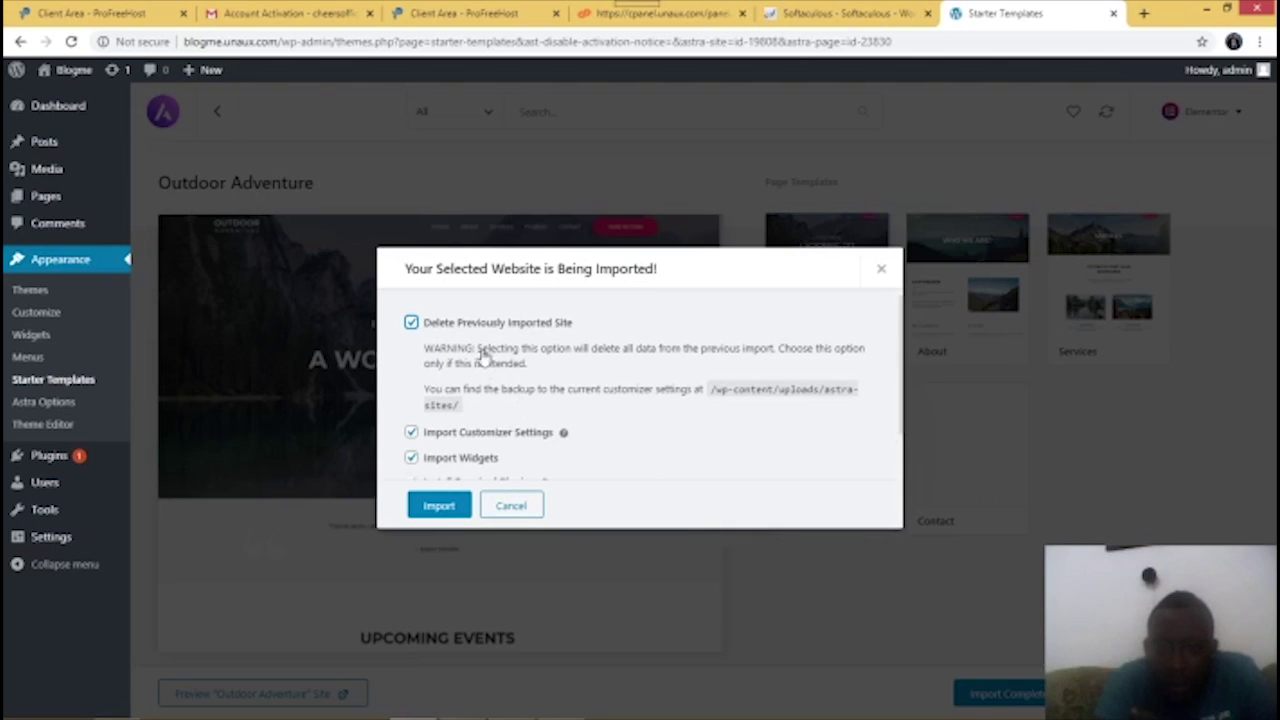
pyautogui.click(413, 321)
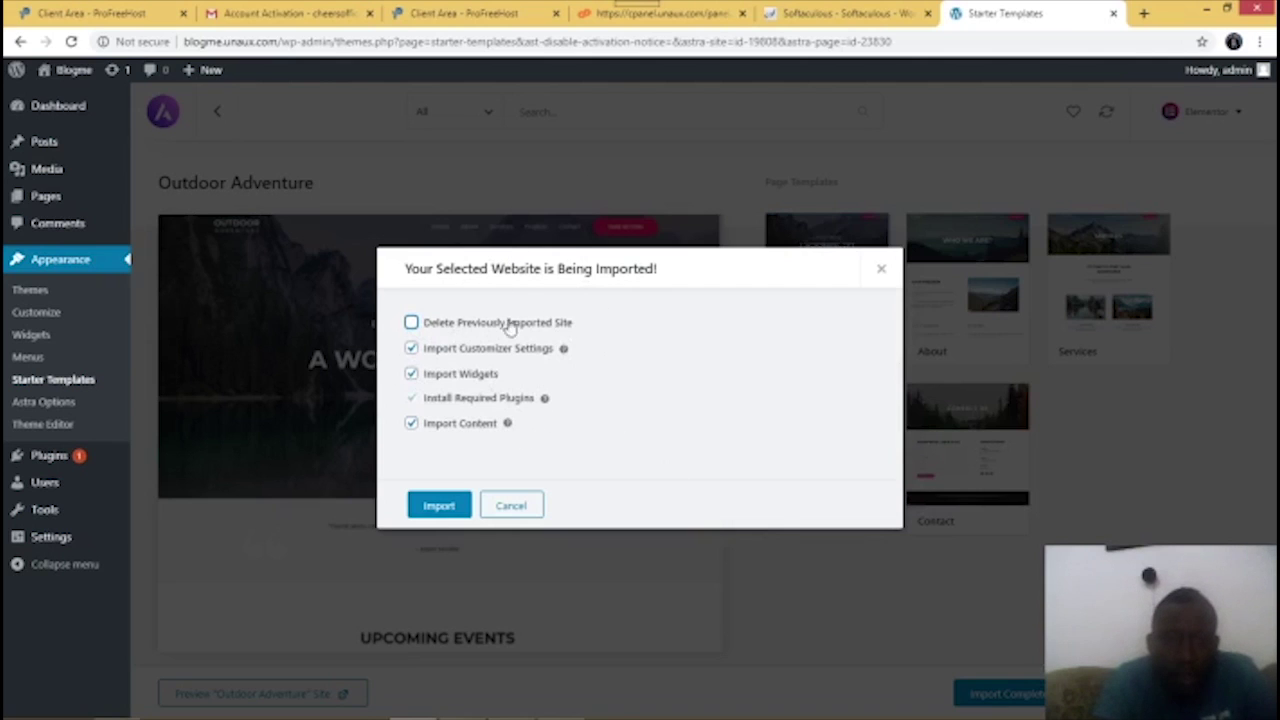
pyautogui.click(443, 506)
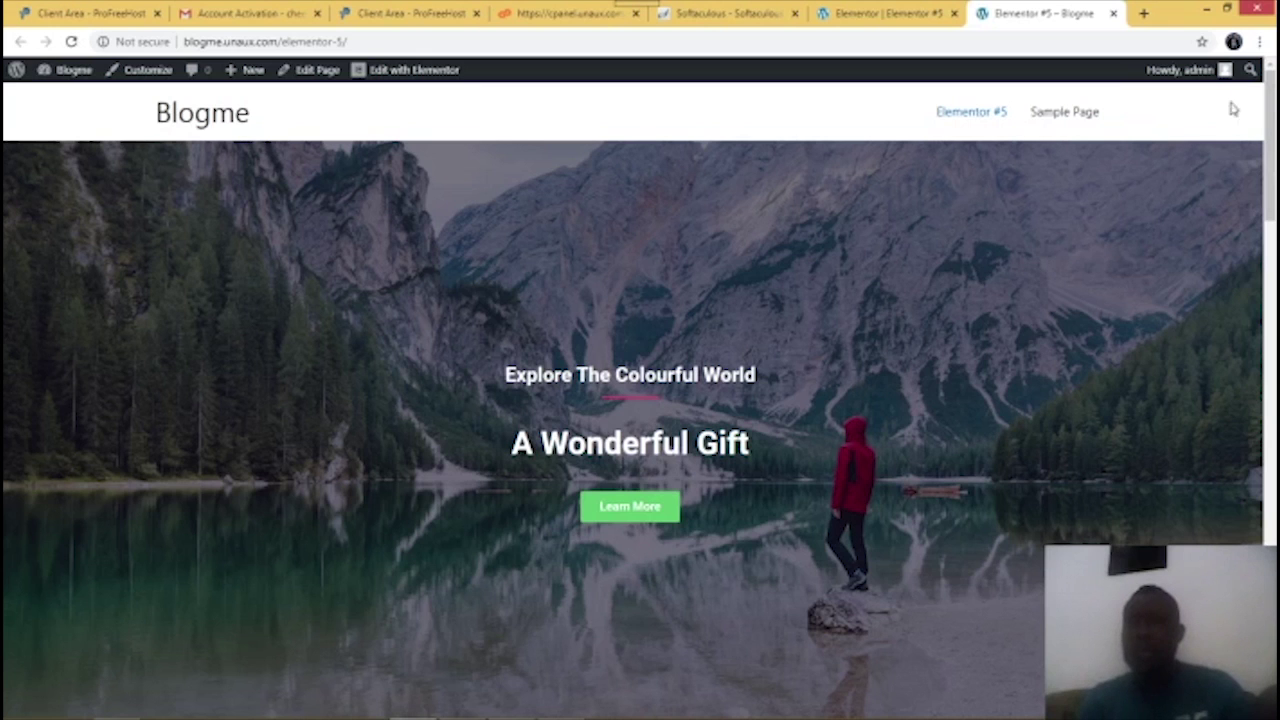
# Look over the published Elementor #5 page down to Upcoming Events and open it for editing with Elementor.
pyautogui.moveTo(1268, 115); pyautogui.dragTo(1272, 168)
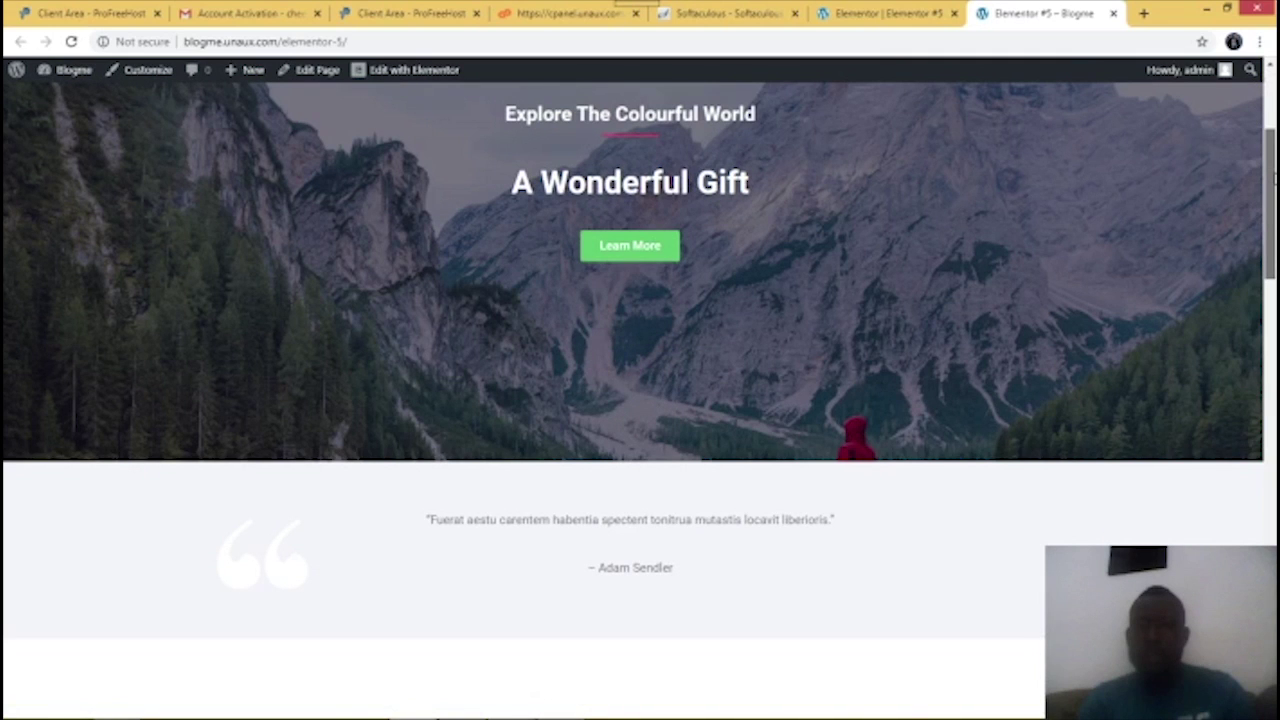
pyautogui.moveTo(1273, 178); pyautogui.dragTo(1263, 252)
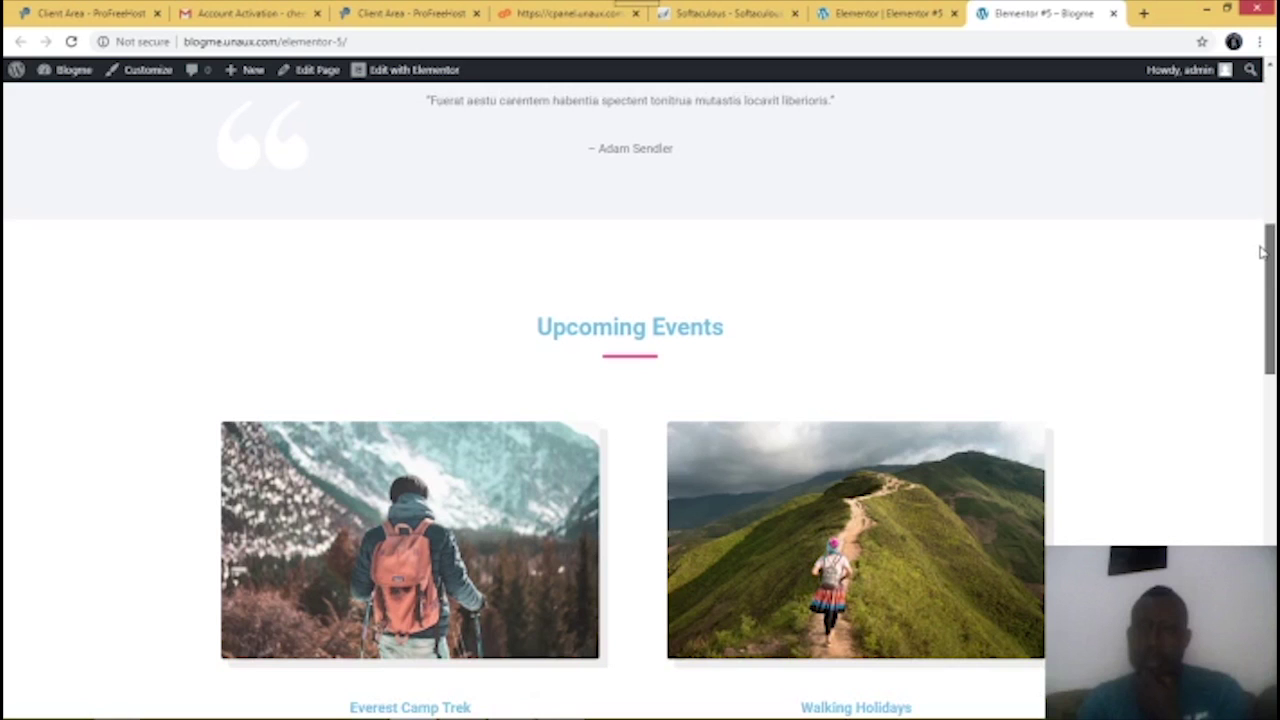
pyautogui.moveTo(1263, 252); pyautogui.dragTo(1187, 100)
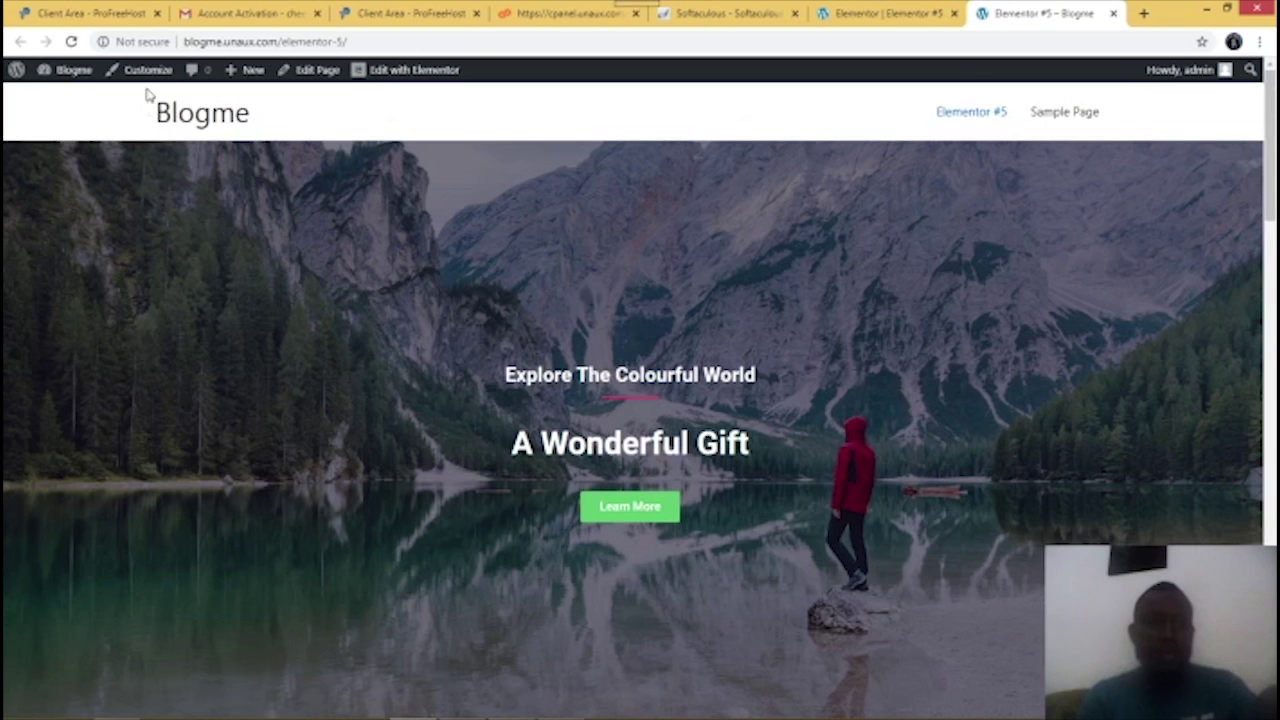
pyautogui.click(433, 72)
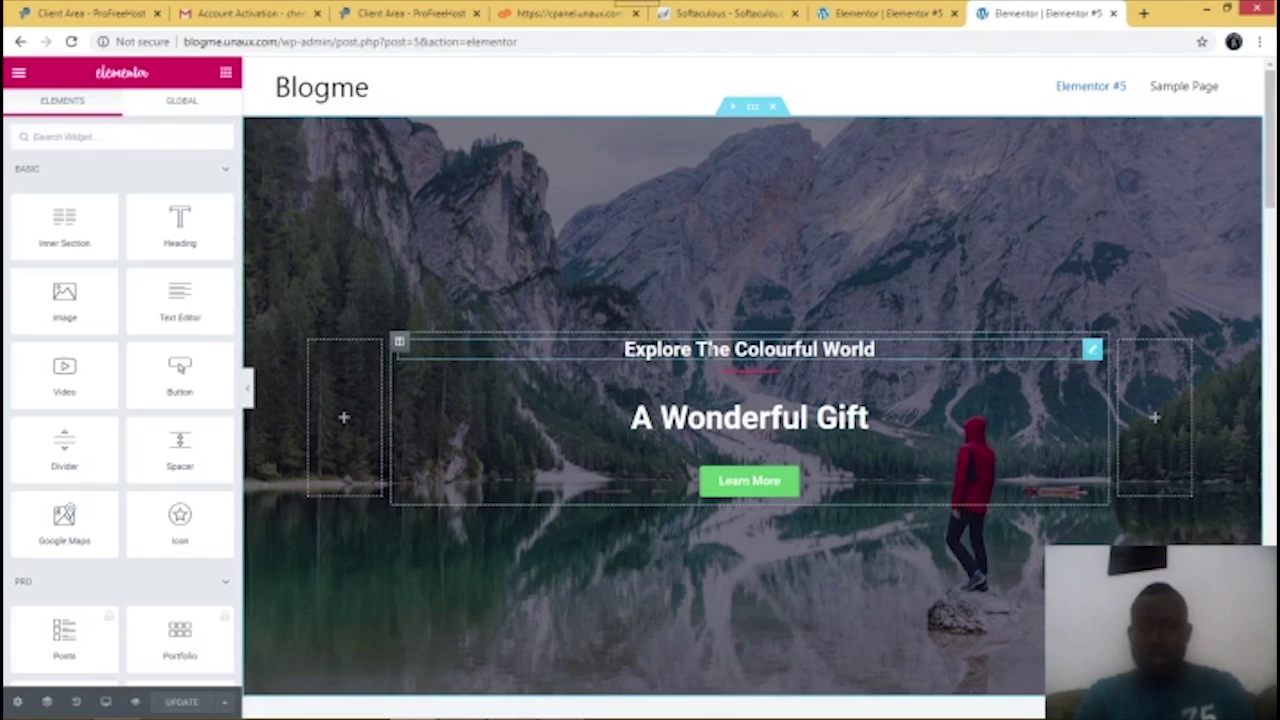
# Replace the heading text above "A Wonderful Gift" with NEWS AND ENTERTAINMENT plus a line break and update the page.
pyautogui.click(894, 345)
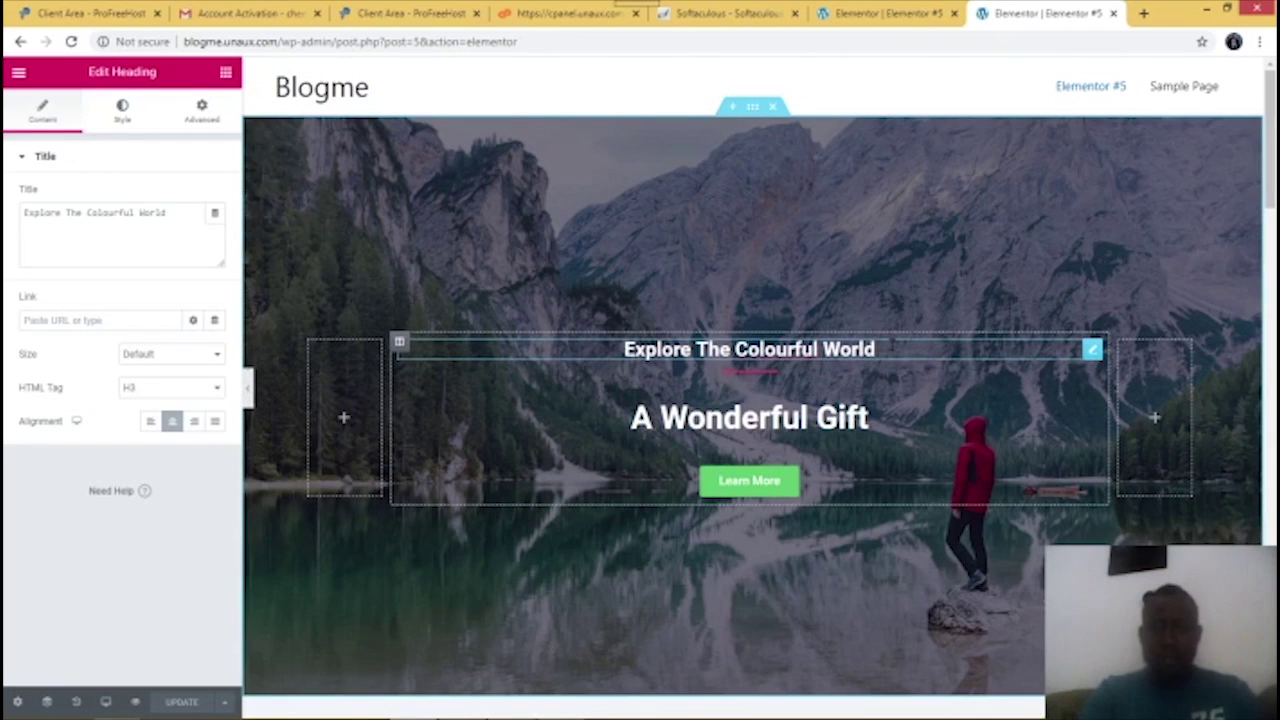
pyautogui.press('BackSpace')
pyautogui.press('BackSpace')
pyautogui.press('BackSpace')
pyautogui.press('BackSpace')
pyautogui.press('BackSpace')
pyautogui.press('BackSpace')
pyautogui.press('BackSpace')
pyautogui.press('BackSpace')
pyautogui.press('BackSpace')
pyautogui.press('BackSpace')
pyautogui.press('BackSpace')
pyautogui.press('BackSpace')
pyautogui.press('BackSpace')
pyautogui.press('BackSpace')
pyautogui.press('BackSpace')
pyautogui.press('BackSpace')
pyautogui.press('BackSpace')
pyautogui.press('BackSpace')
pyautogui.press('BackSpace')
pyautogui.press('BackSpace')
pyautogui.press('BackSpace')
pyautogui.press('BackSpace')
pyautogui.press('BackSpace')
pyautogui.press('BackSpace')
pyautogui.press('BackSpace')
pyautogui.press('BackSpace')
pyautogui.press('BackSpace')
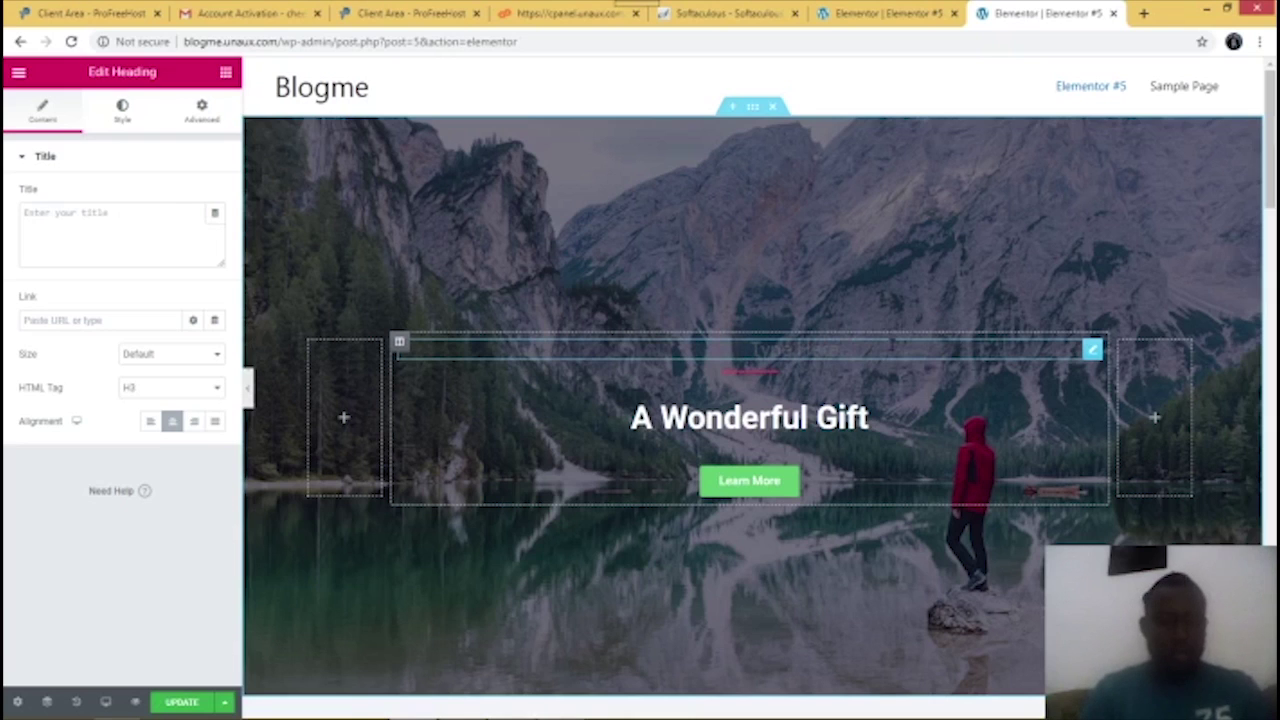
pyautogui.write('n')
pyautogui.press('BackSpace')
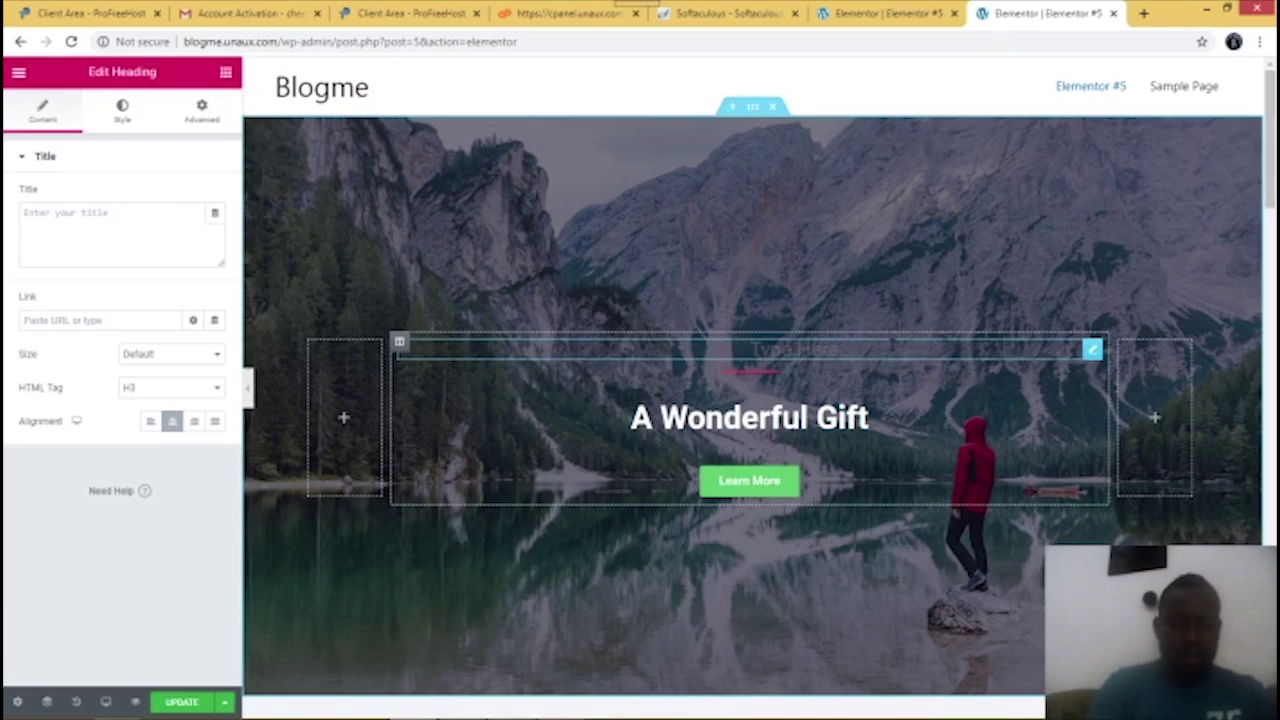
pyautogui.write('NEWS AND ENTERTAINMENT')
pyautogui.press('Return')
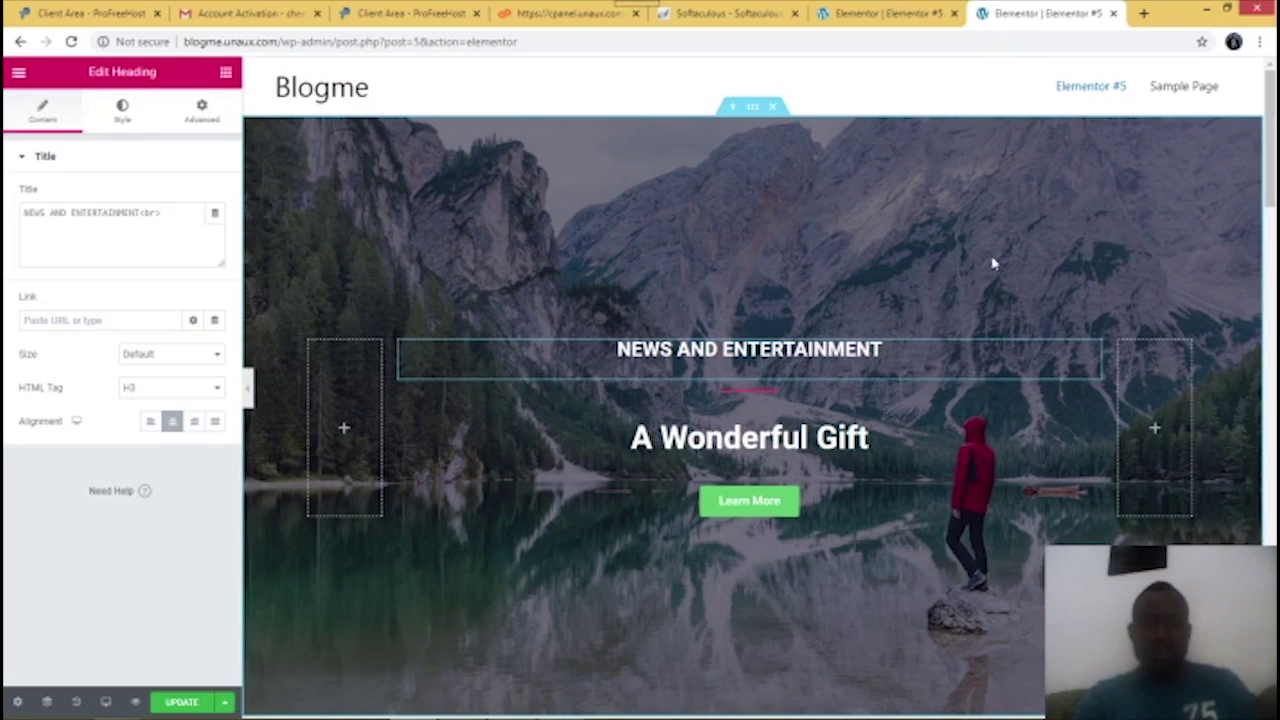
pyautogui.click(186, 703)
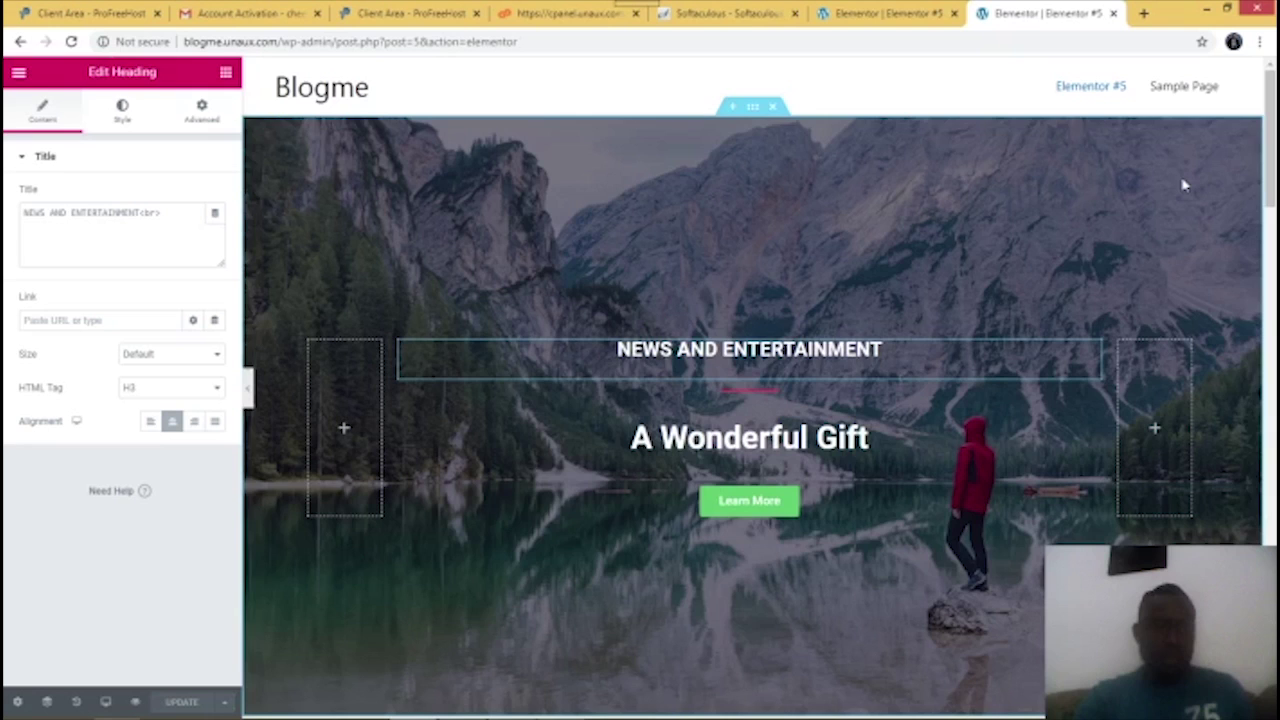
# Review the page in the editor from the hero banner to the Upcoming Events section and its images.
pyautogui.scroll(-10, 1183, 185)
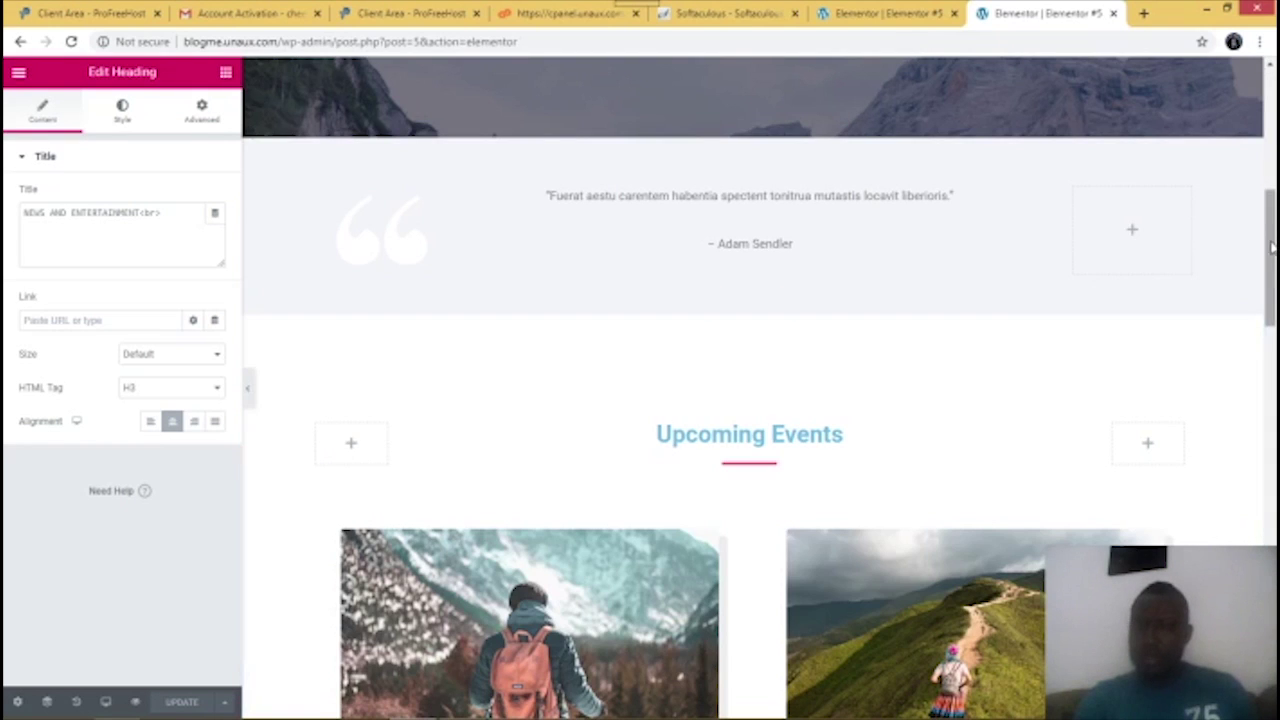
pyautogui.moveTo(1273, 240); pyautogui.dragTo(1272, 210)
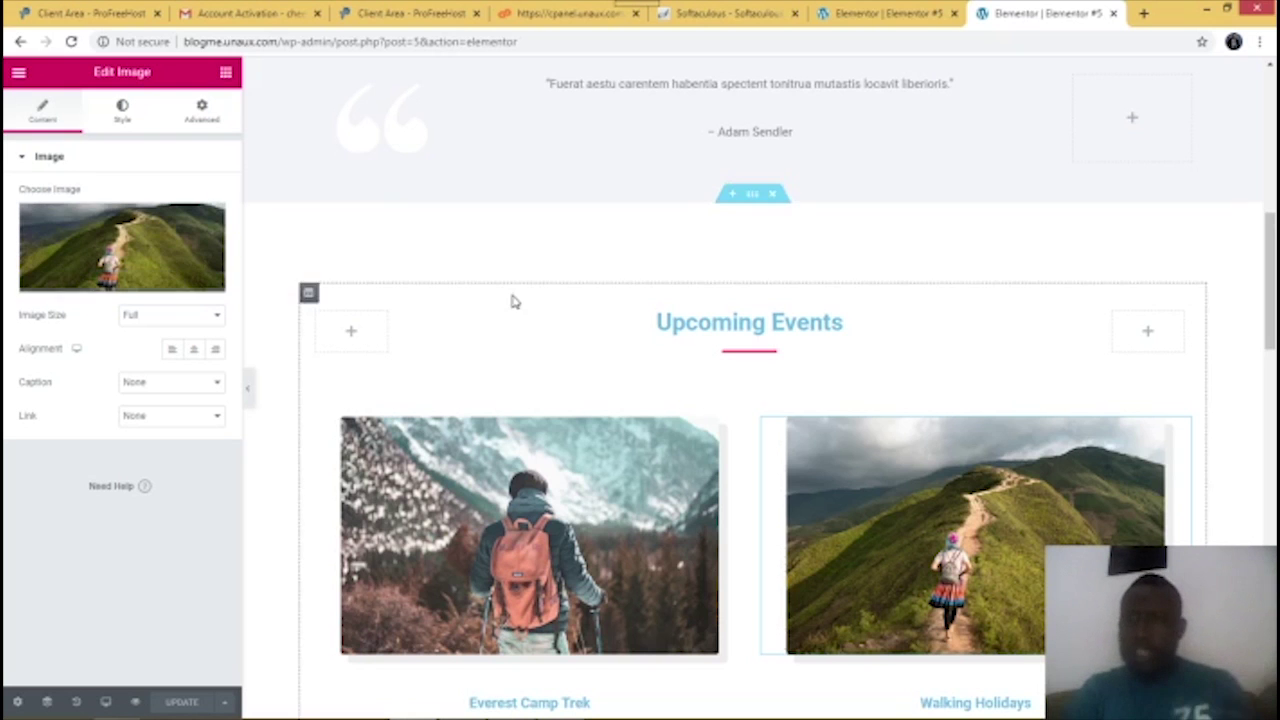
pyautogui.moveTo(1271, 258); pyautogui.dragTo(1271, 113)
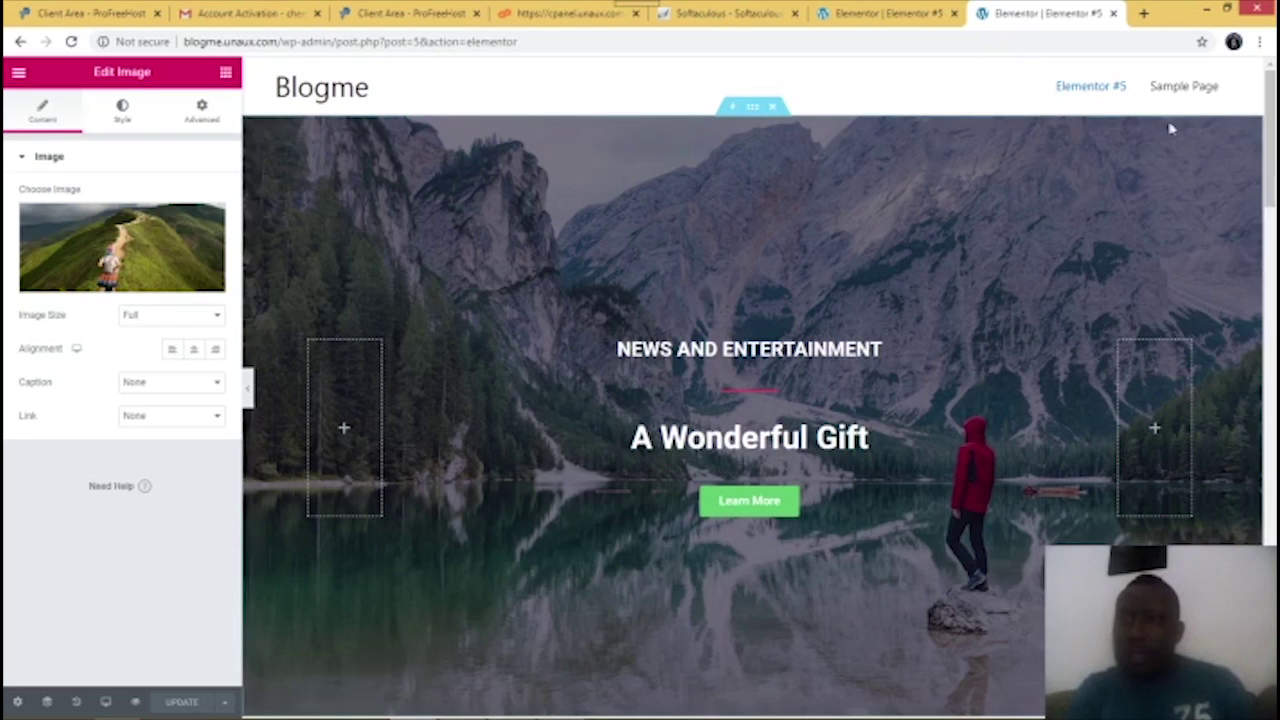
pyautogui.moveTo(1272, 115)
pyautogui.mouseDown()
pyautogui.moveTo(1272, 164)
pyautogui.moveTo(1272, 115)
pyautogui.mouseUp()
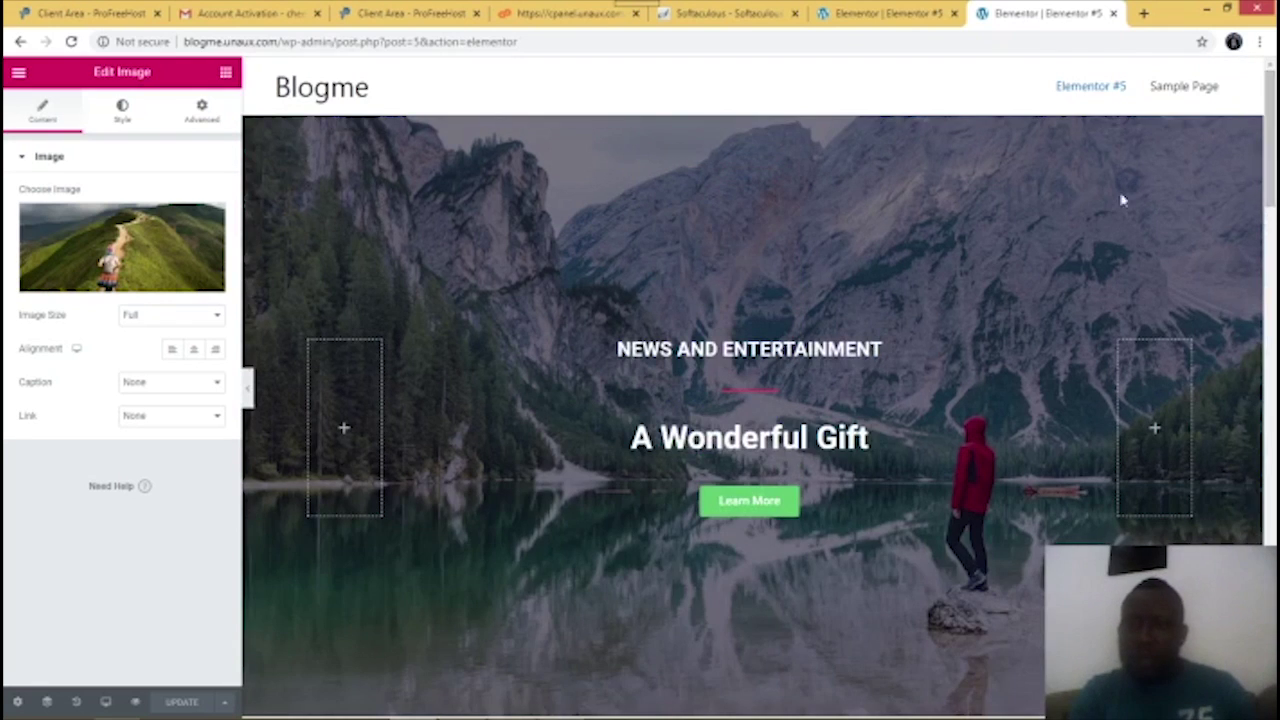